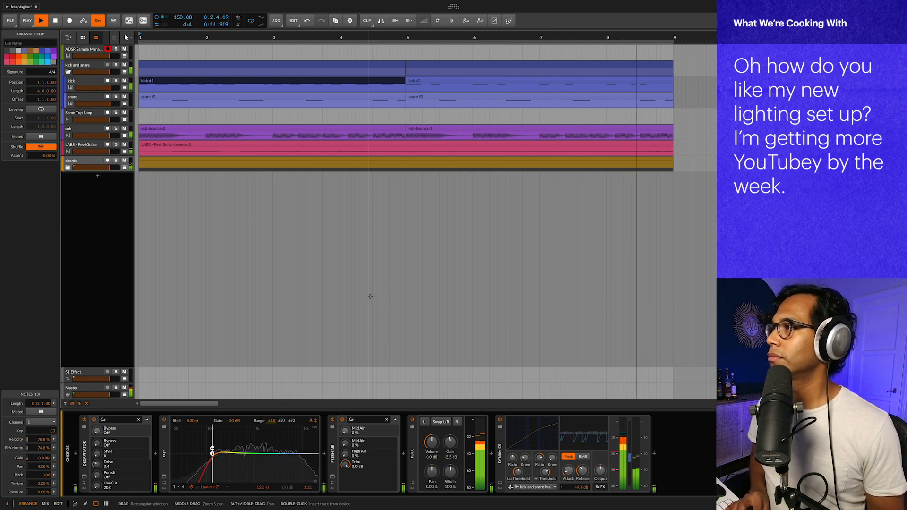
Stop playback and move the ADSR Sample Manager window down so it sits below the arrangement tracks
key("space")
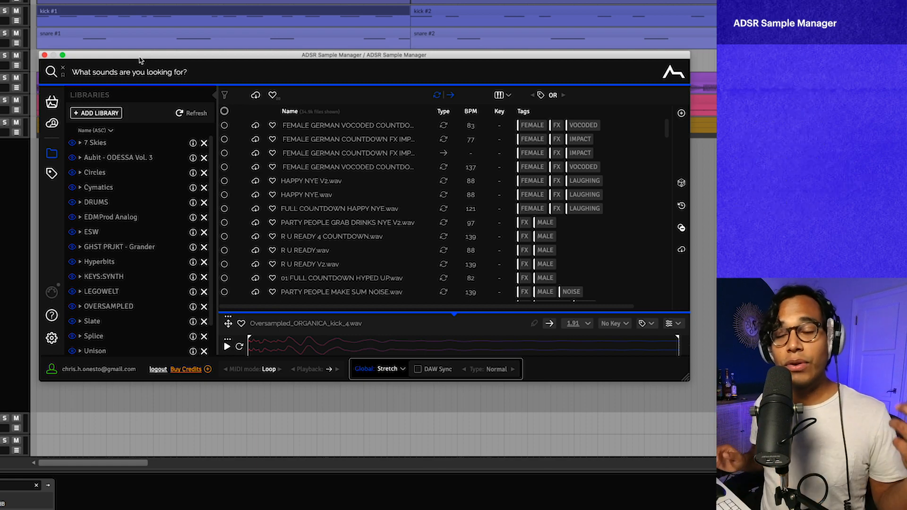
left_click_drag(139, 60, 140, 154)
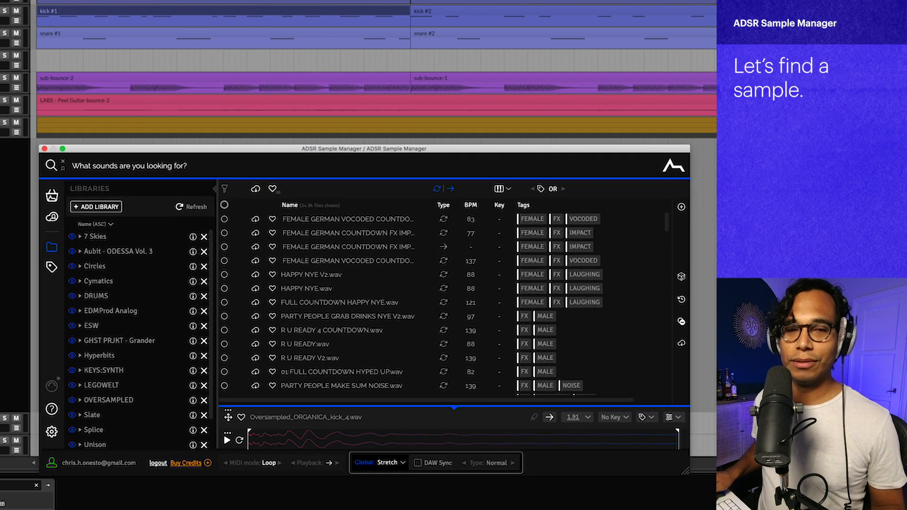
left_click_drag(85, 150, 92, 144)
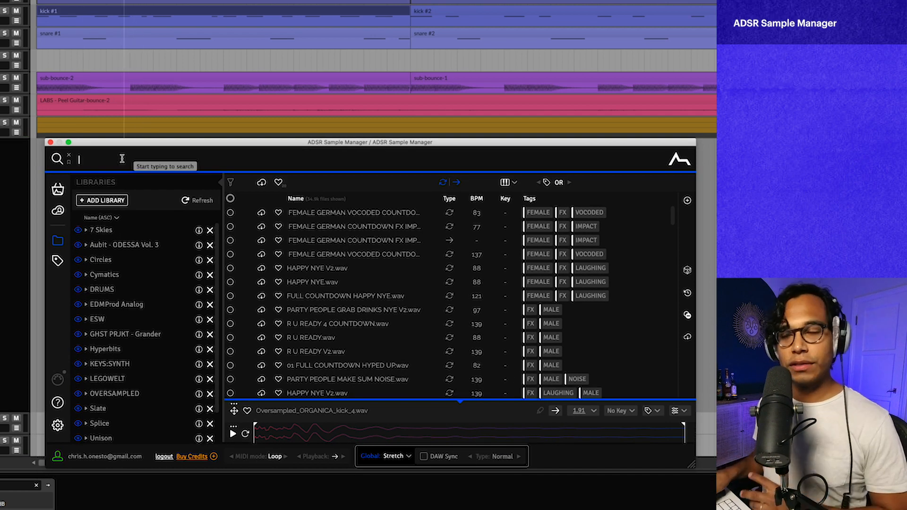
Filter the samples to loops tagged DRUMS and HIHAT in the OVERSAMPLED library's GALAXY folder
left_click(456, 183)
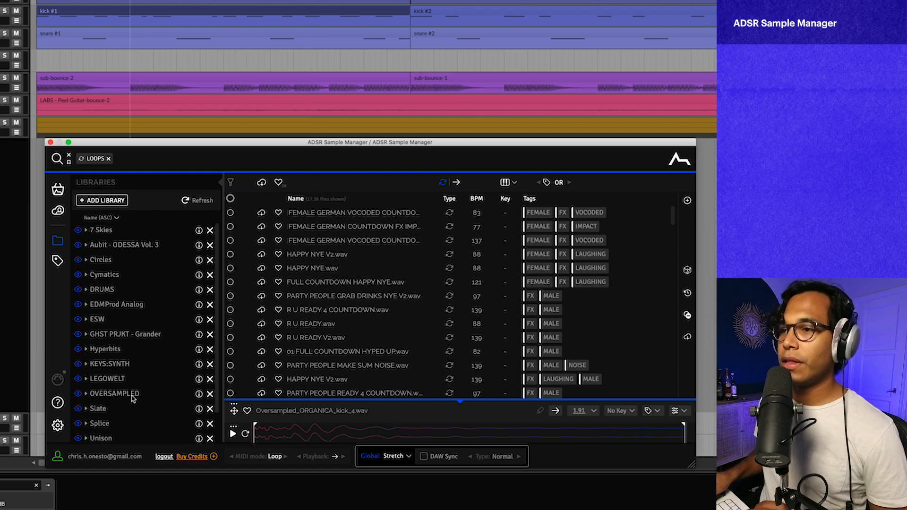
left_click(115, 394)
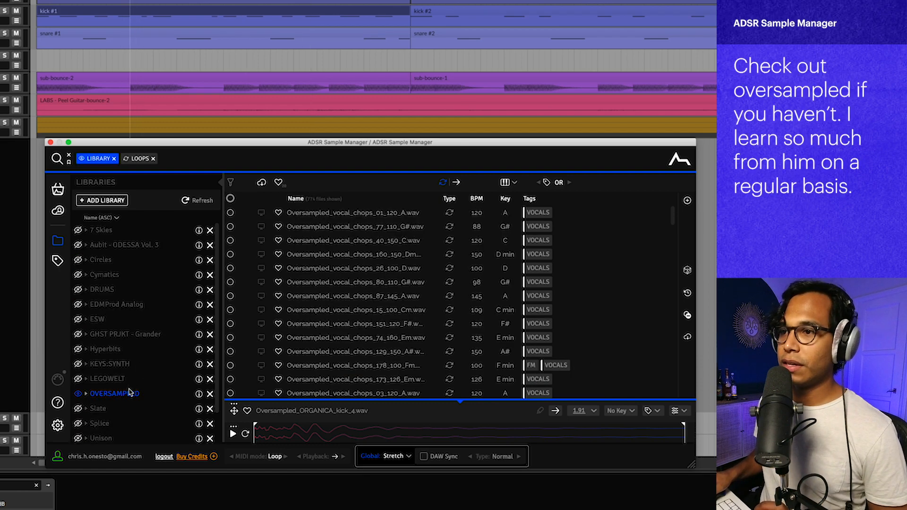
scroll(382, 255, "down", 5)
scroll(382, 255, "up", 5)
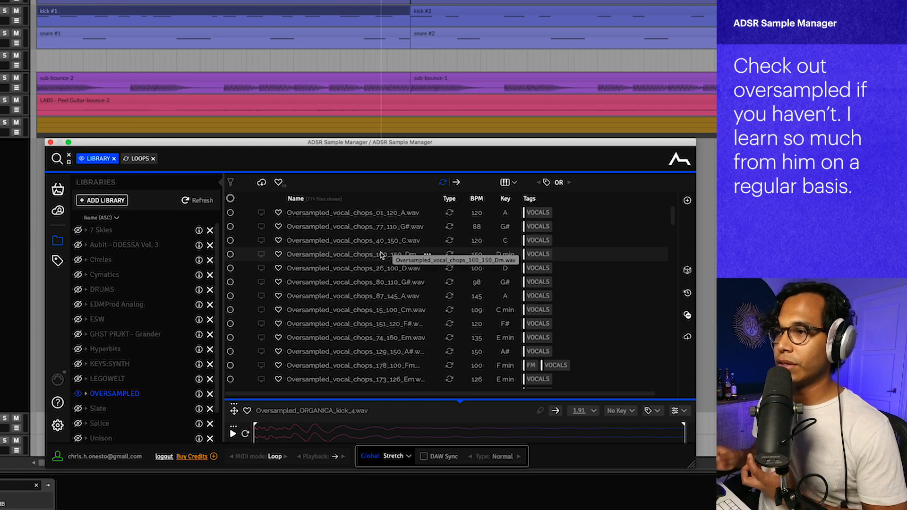
scroll(382, 255, "down", 4)
scroll(382, 255, "down", 8)
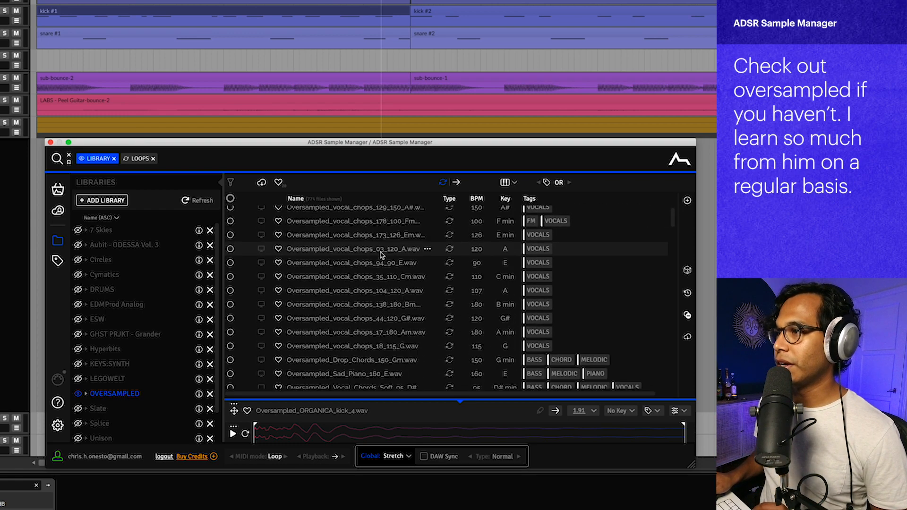
scroll(381, 255, "down", 8)
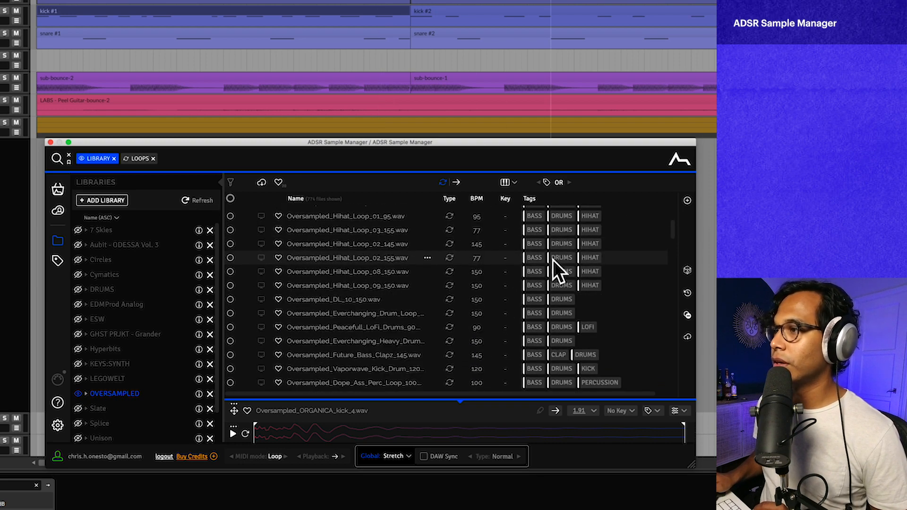
left_click(560, 257)
left_click(590, 257)
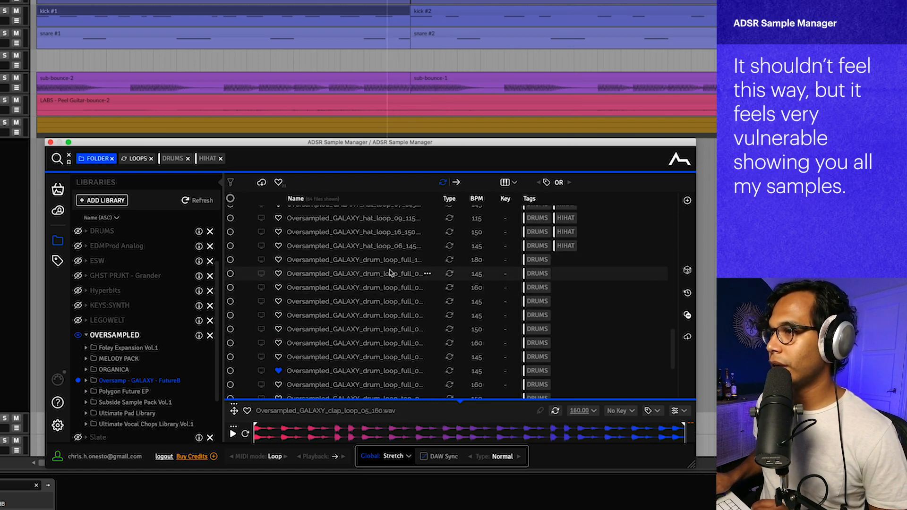
Audition the GALAXY top drum loops starting with drum_loop_top_06_150 and settle on Oversampled_GALAXY_drum_loop_top_08_160.wav
scroll(387, 286, "down", 5)
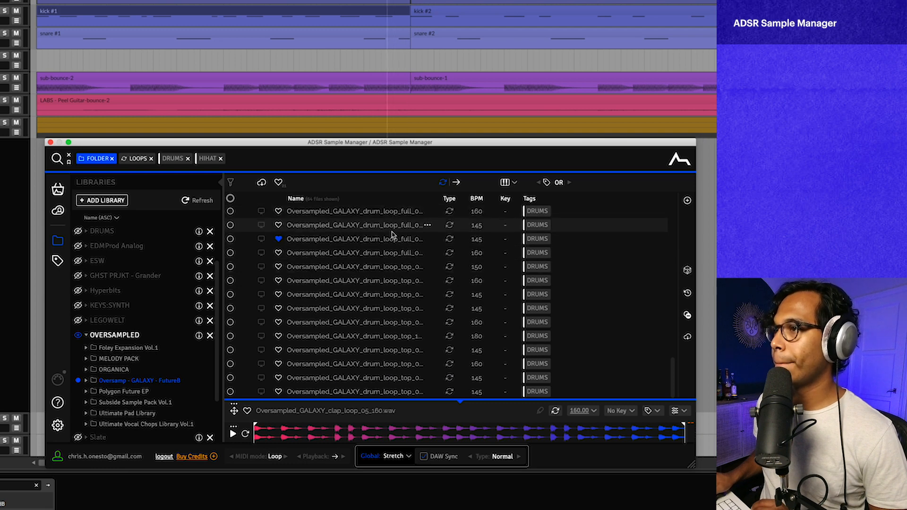
left_click(390, 267)
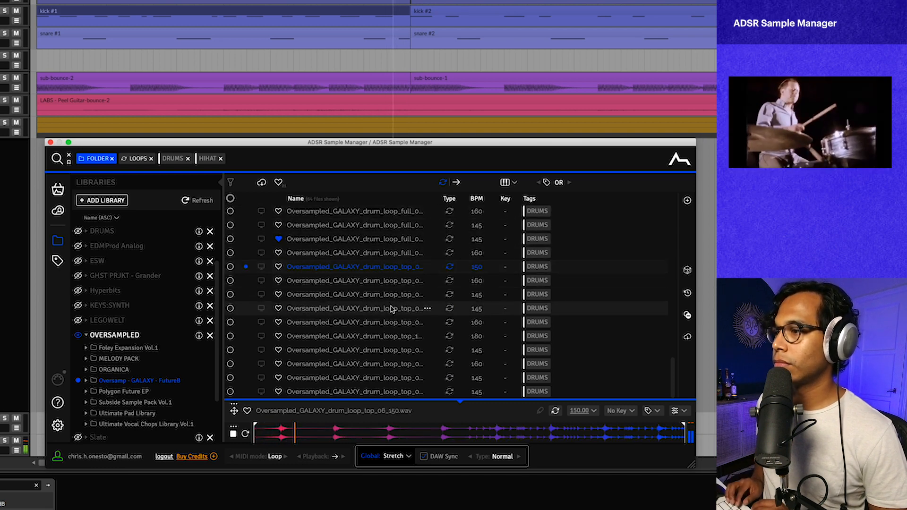
key("Down")
key("Down")
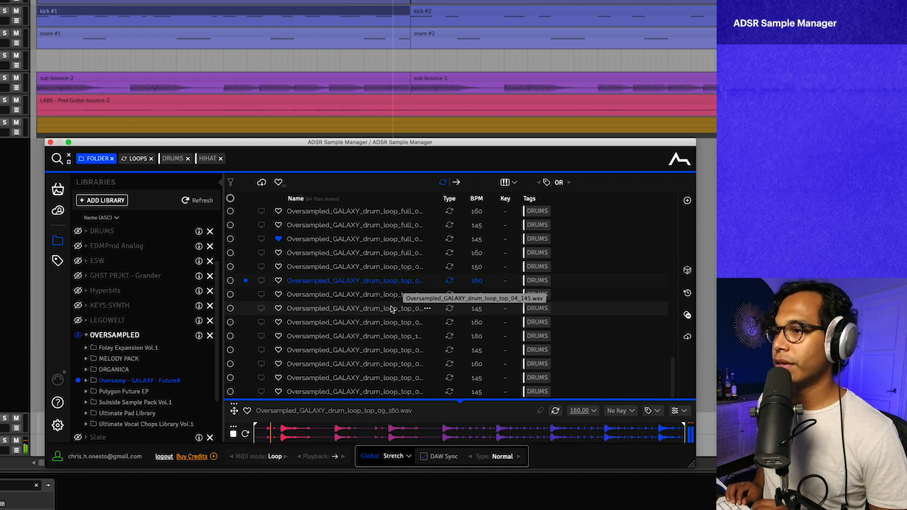
key("Down")
key("Down")
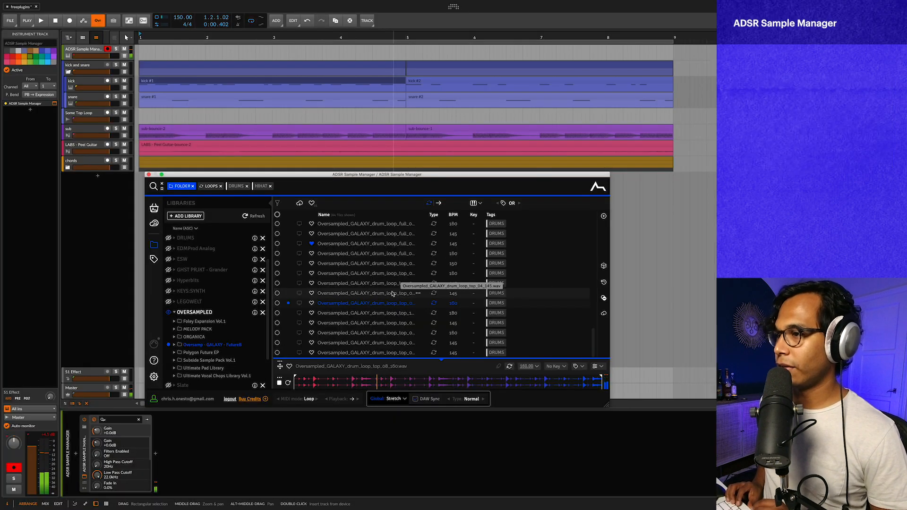
key("Down")
key("Down")
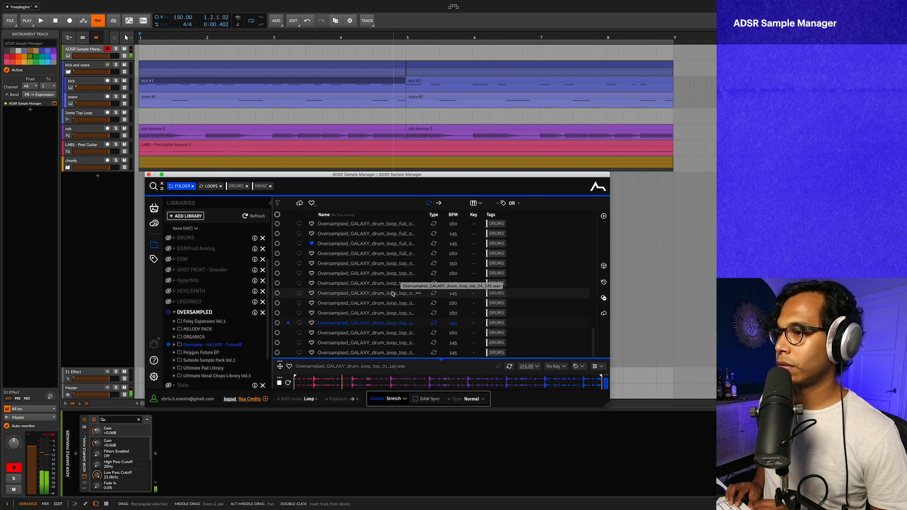
key("Up")
key("Up")
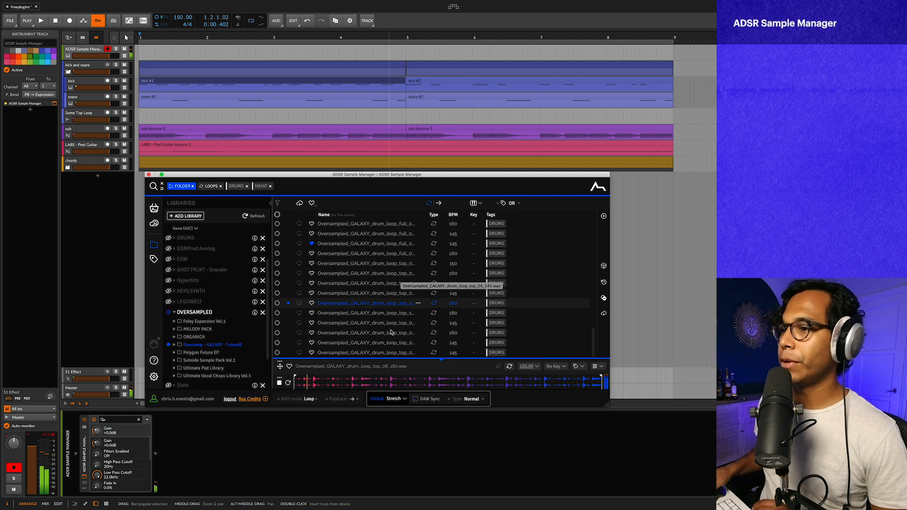
key("space")
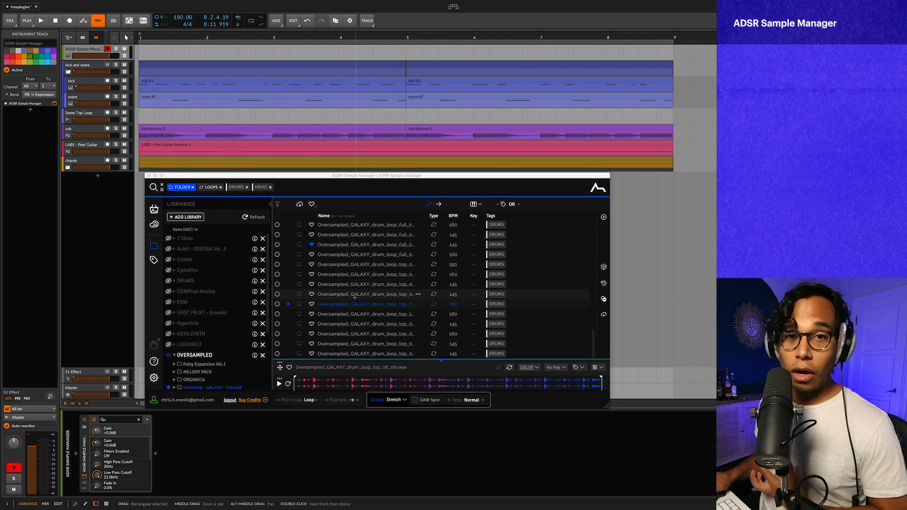
Place the selected drum loop on the Some Top Loop track at bar 1 and play the arrangement
left_click_drag(356, 305, 159, 116)
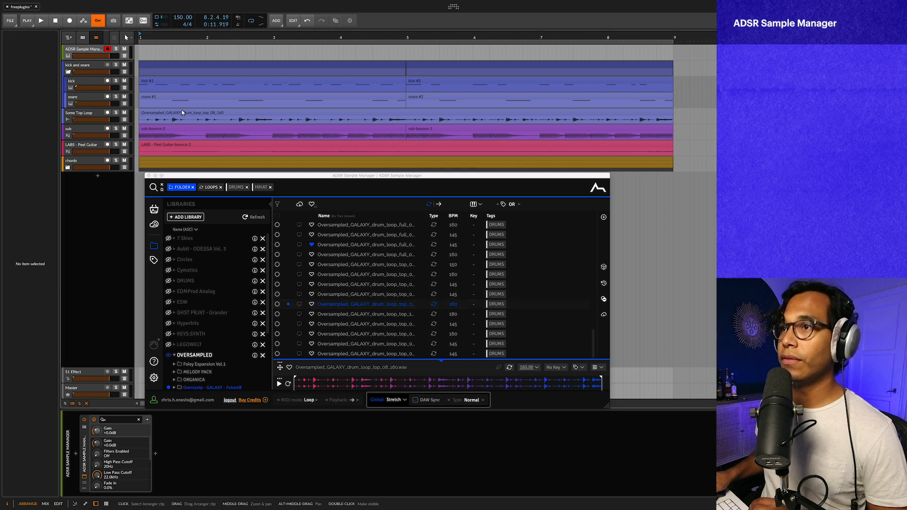
key("space")
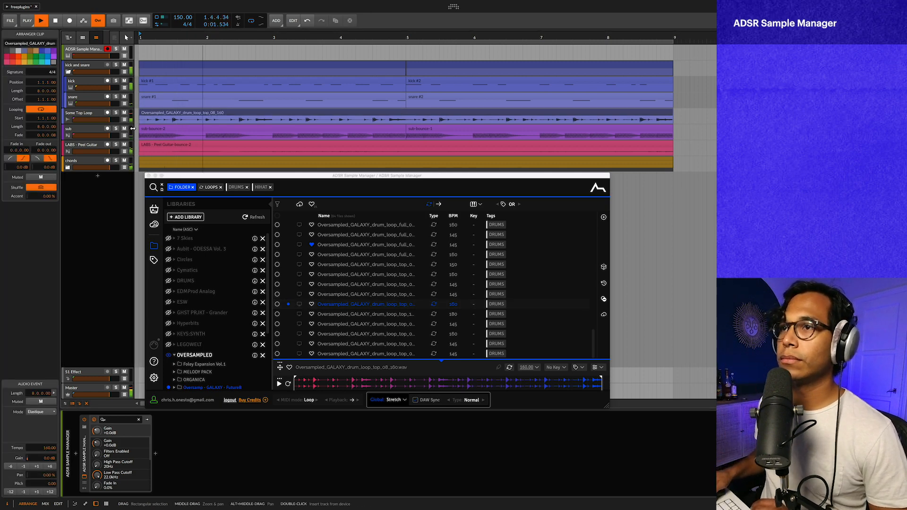
On the Some Top Loop track, add a 2-pole low-cut at about 416 Hz and lower the Tool gain to -17.3 dB
left_click(85, 116)
left_click_drag(297, 443, 296, 476)
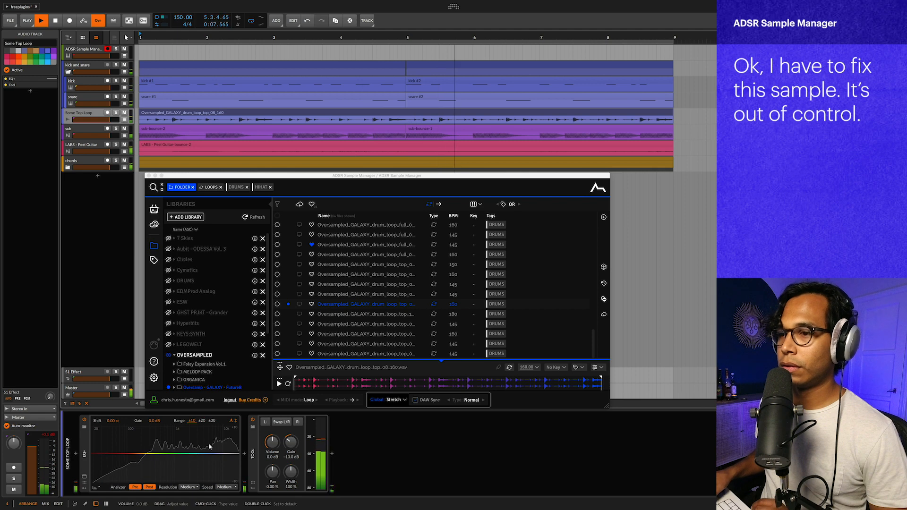
left_click(126, 452)
left_click_drag(126, 452, 157, 451)
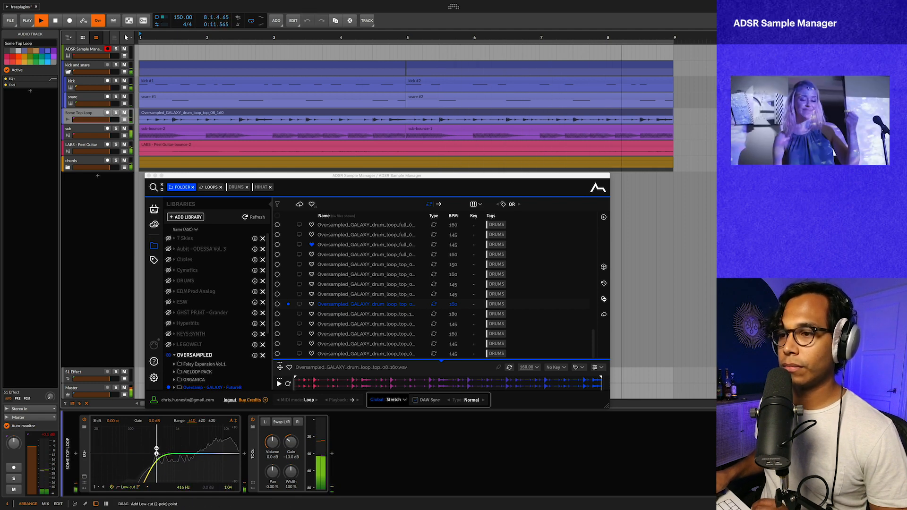
left_click_drag(290, 442, 287, 444)
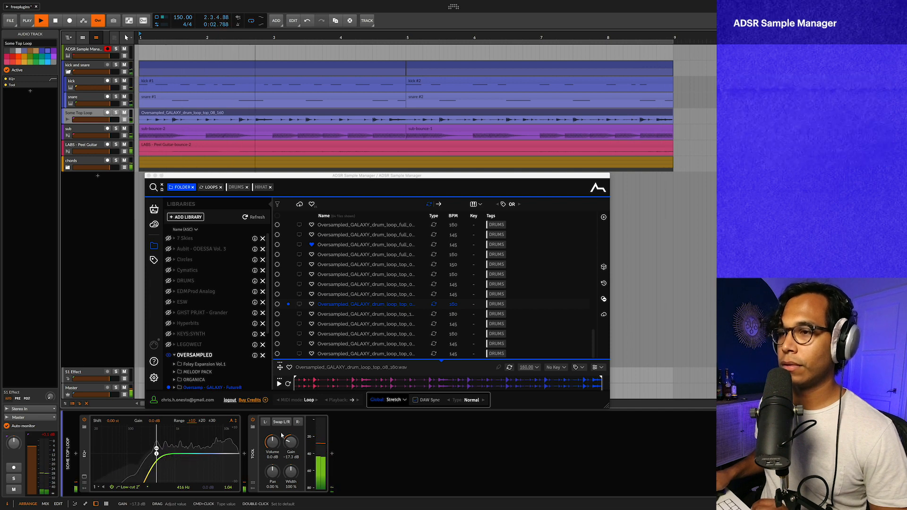
left_click(148, 176)
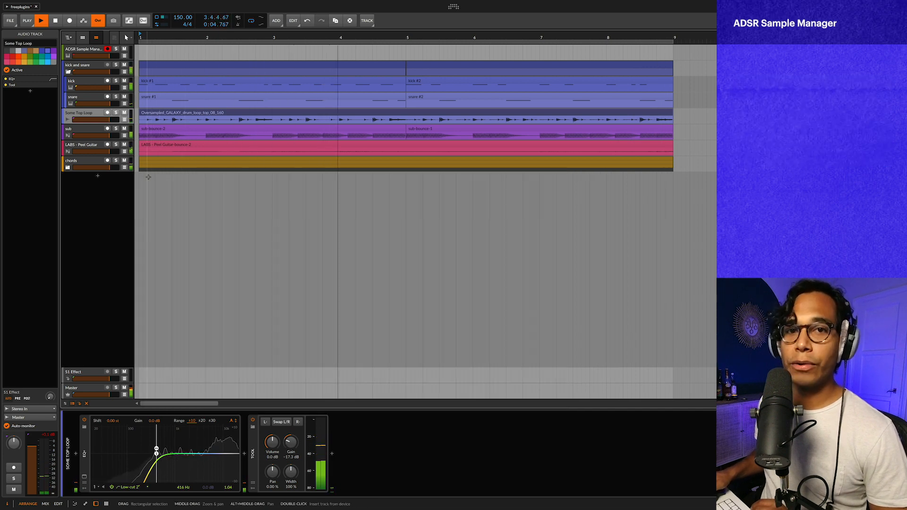
key("space")
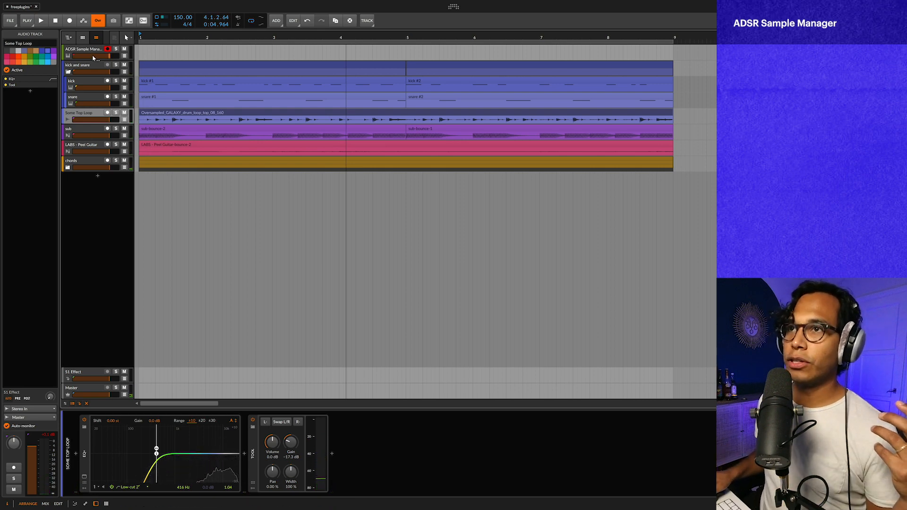
Select the ADSR Sample Manager track and open its plug-in window again
left_click(93, 58)
left_click(85, 479)
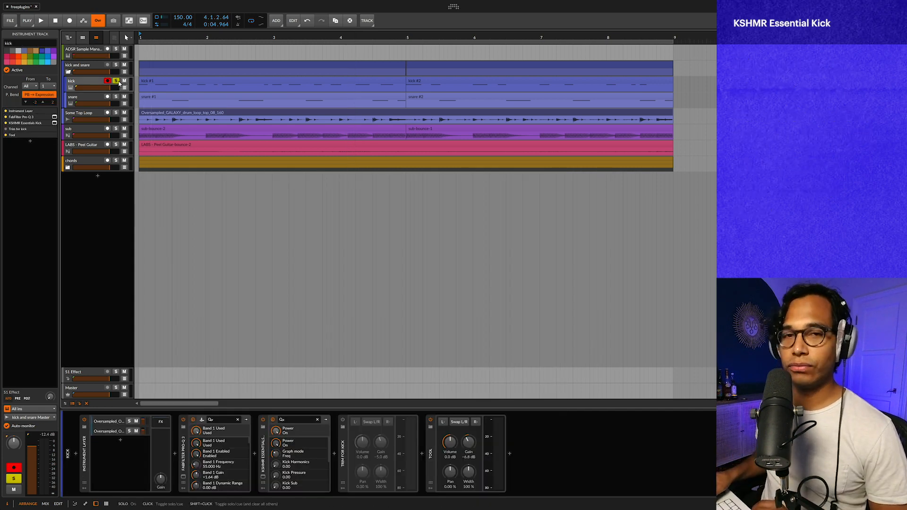
With the arrangement playing, set the KSHMR Essentials Kick's Sub note to A and raise the Sub amount to nearly halfway
key("space")
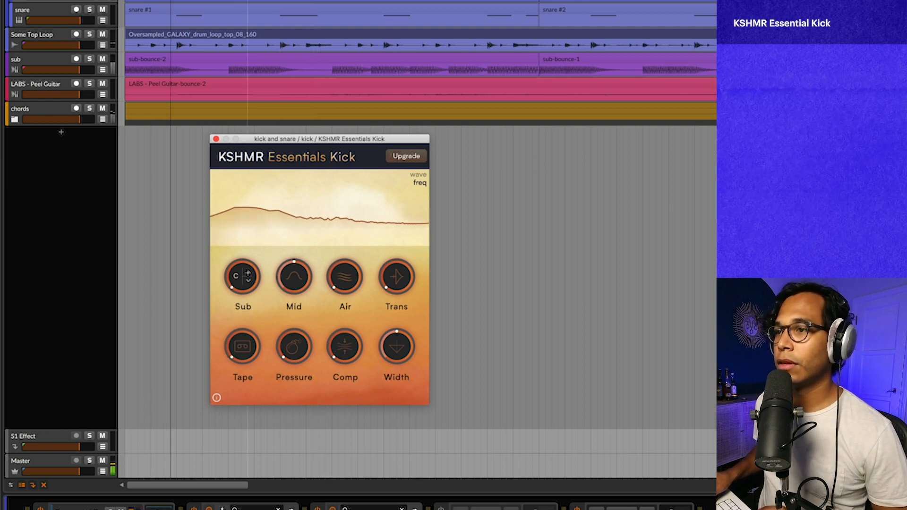
scroll(249, 277, "up", 3)
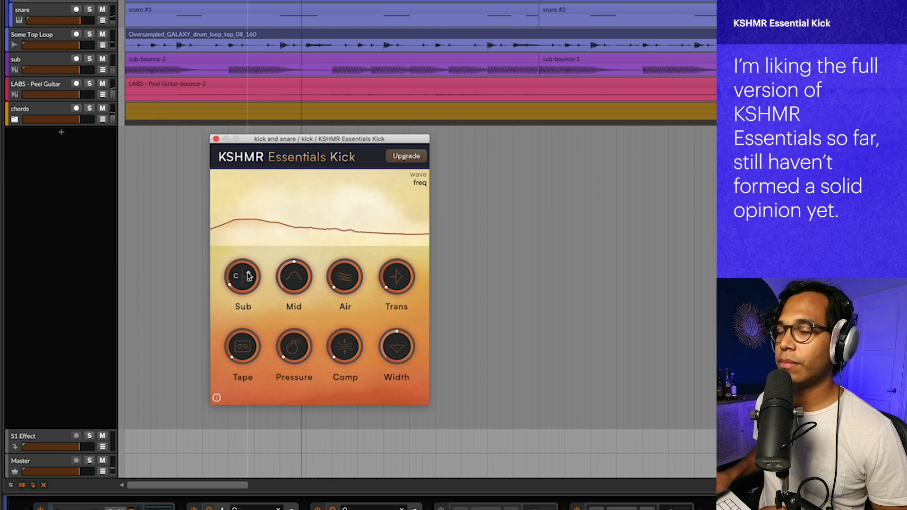
scroll(249, 278, "up", 6)
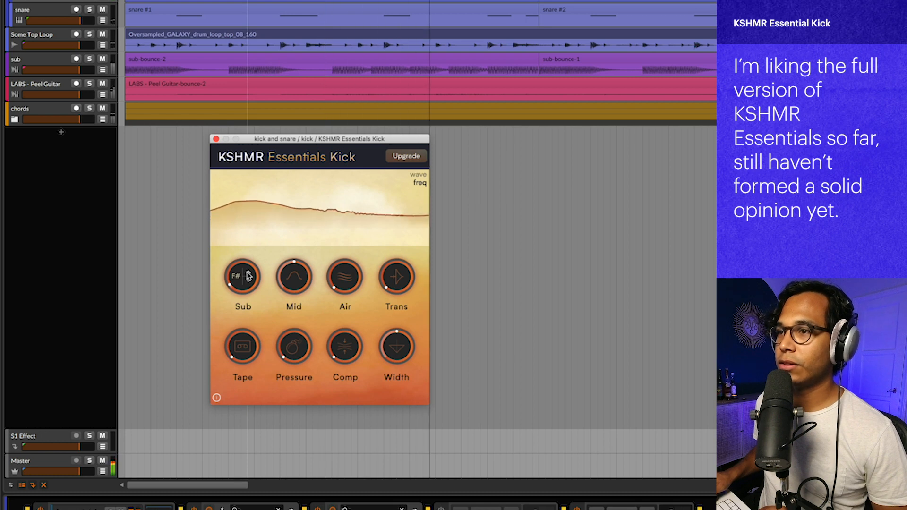
scroll(249, 277, "up", 3)
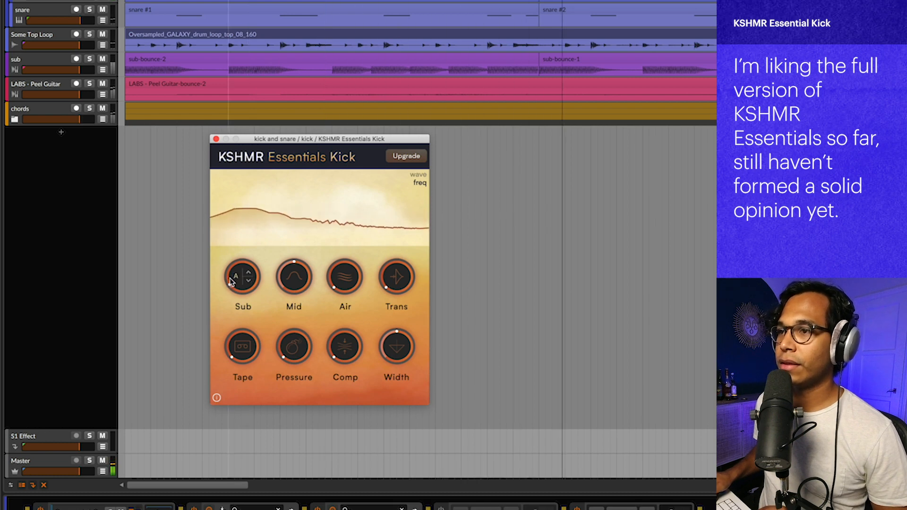
left_click_drag(231, 264, 235, 229)
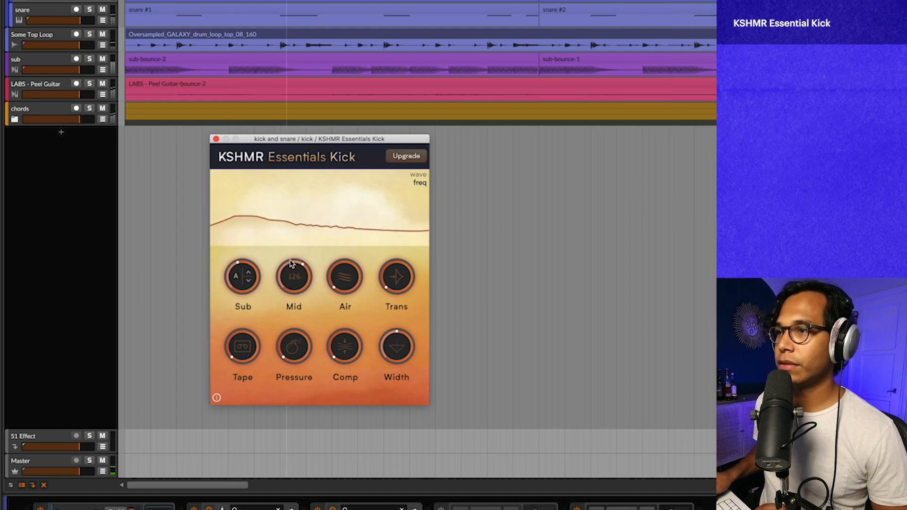
In KSHMR Essentials Kick, adjust Mid to slightly above centre, raise Air to about 18 and set Trans to 13
scroll(303, 277, "down", 1)
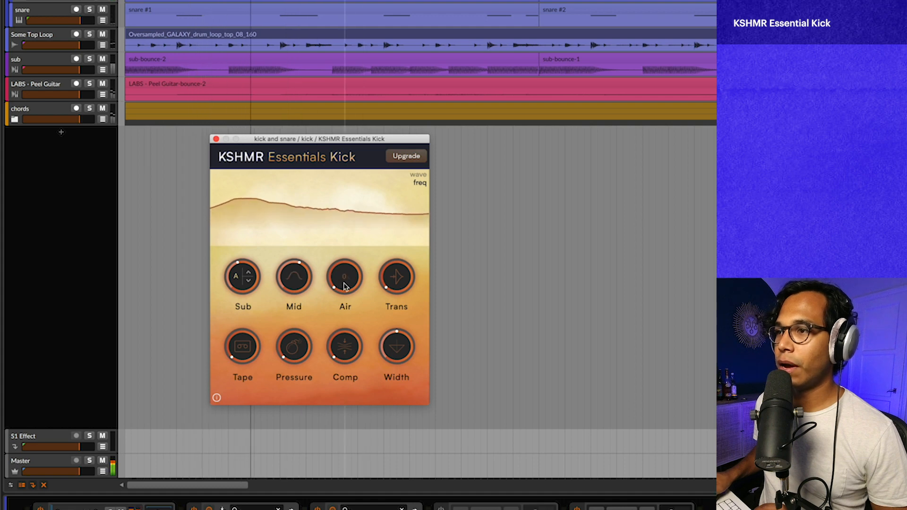
left_click_drag(345, 276, 345, 254)
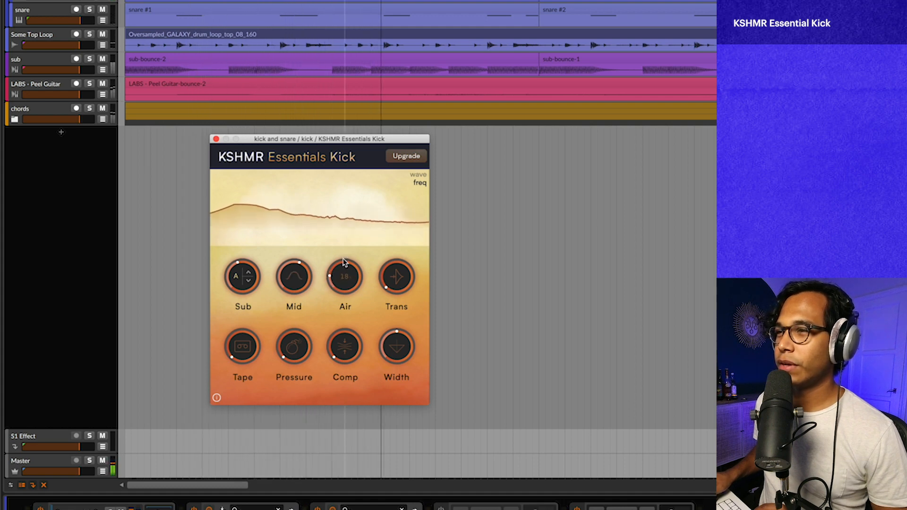
left_click_drag(397, 279, 398, 268)
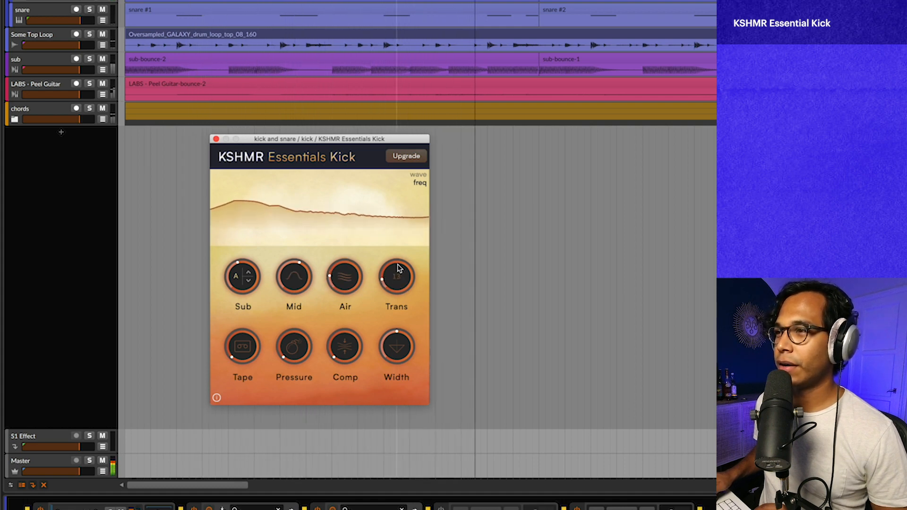
Switch the kick plug-in's display to wave, raise Trans further and set Tape to 21
left_click(420, 176)
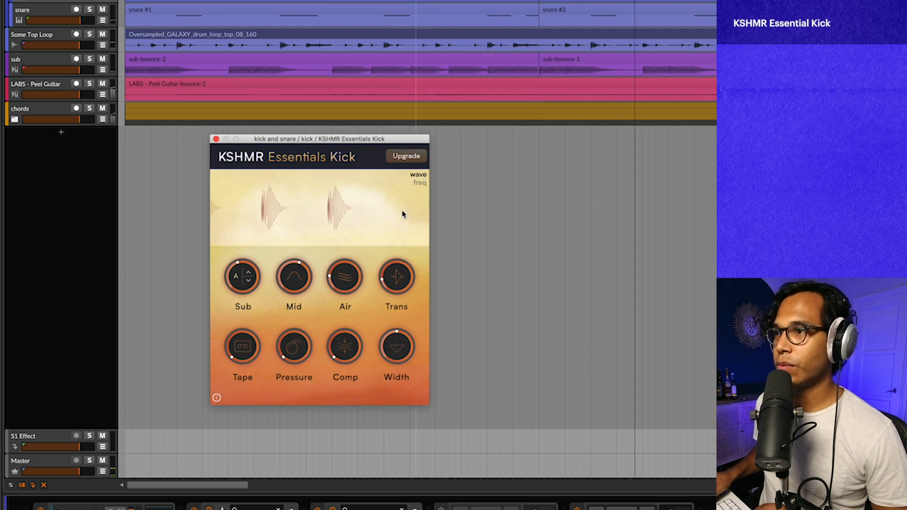
left_click_drag(400, 288, 400, 272)
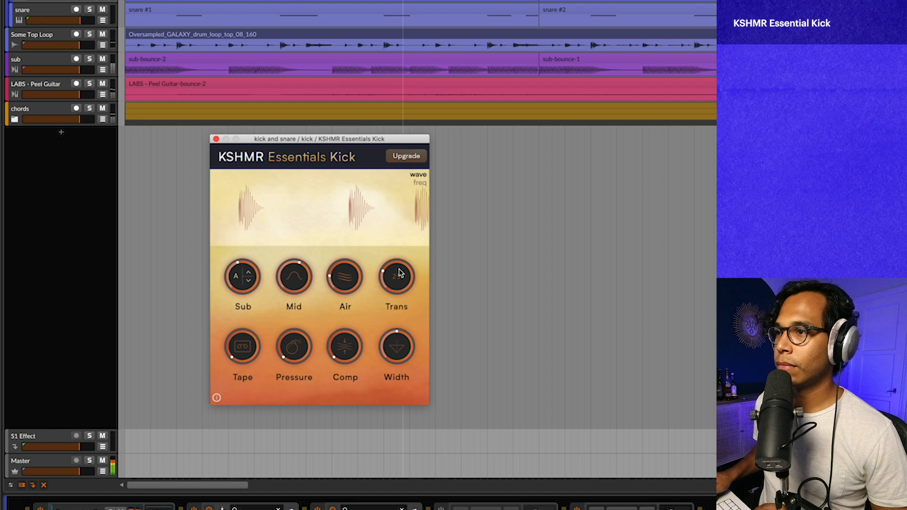
left_click_drag(242, 352, 243, 320)
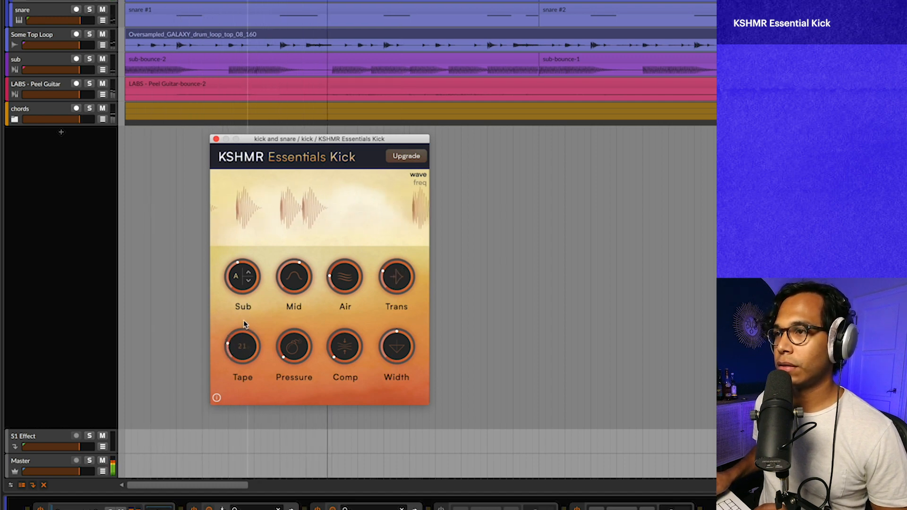
Raise Pressure to about 16 and Comp to about 9 in KSHMR Essentials Kick
mouse_move(295, 345)
left_mouse_down()
mouse_move(293, 322)
mouse_move(294, 334)
left_mouse_up()
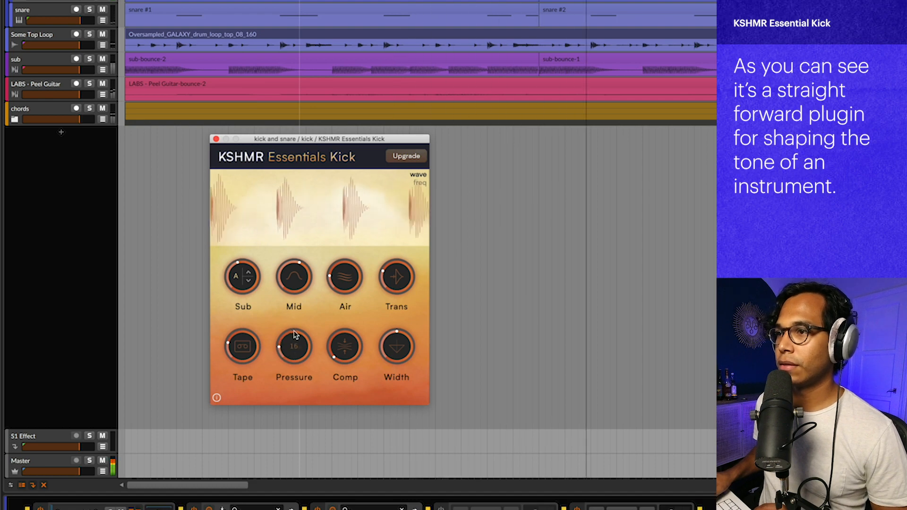
mouse_move(337, 354)
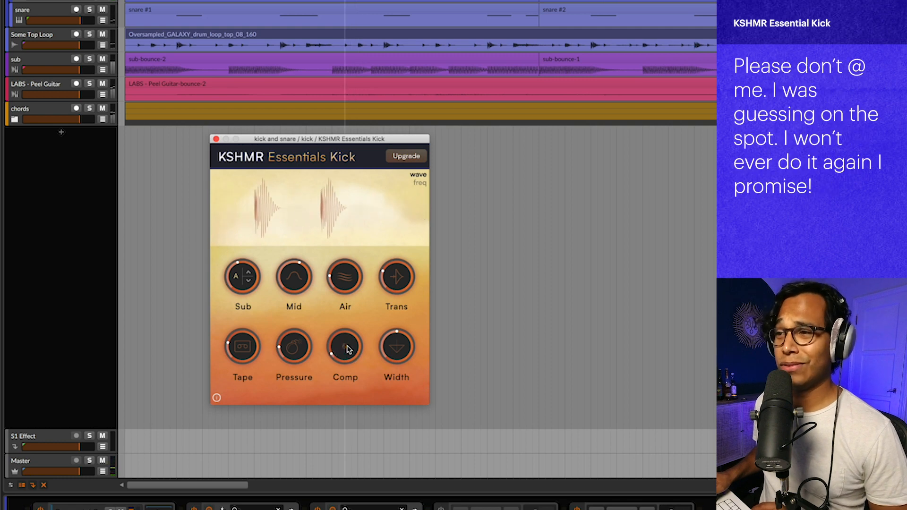
left_click_drag(348, 331, 348, 345)
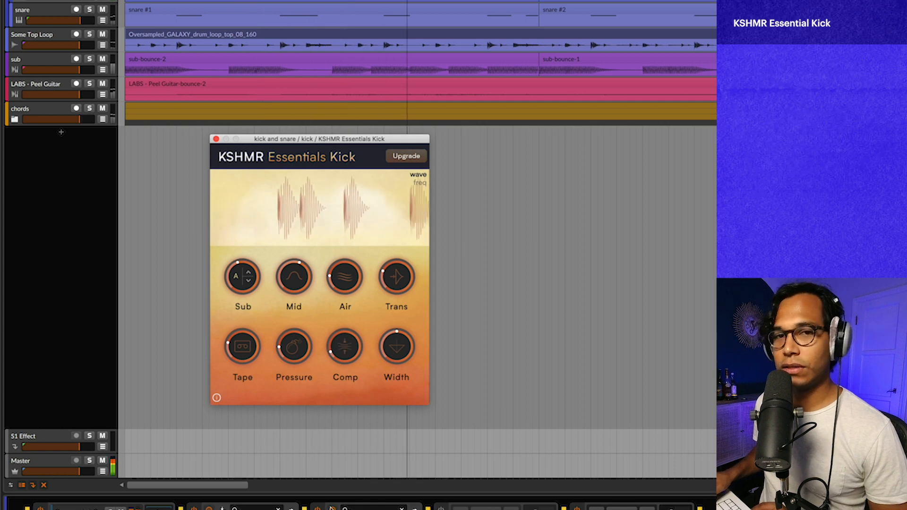
Compare the kick during playback with KSHMR Essentials Kick and the Trim for Kick tool switched off and on, leaving both devices enabled
left_click(318, 509)
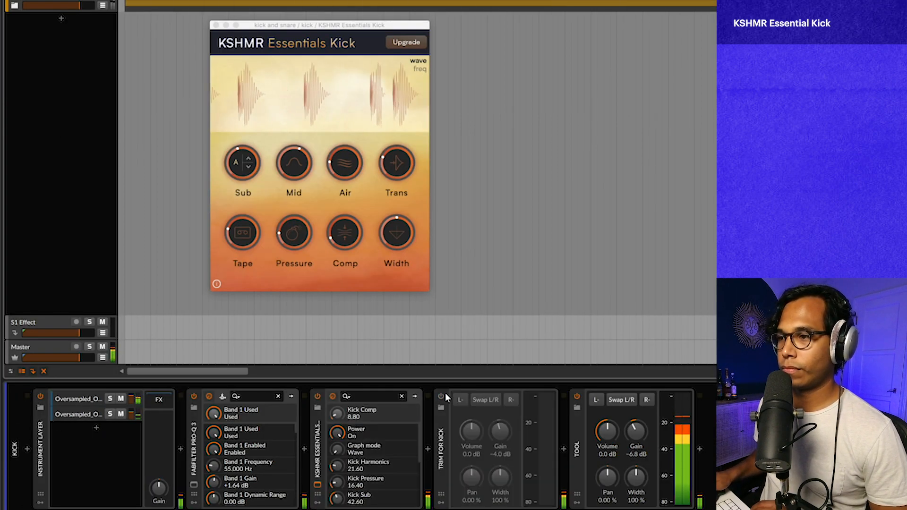
key("space")
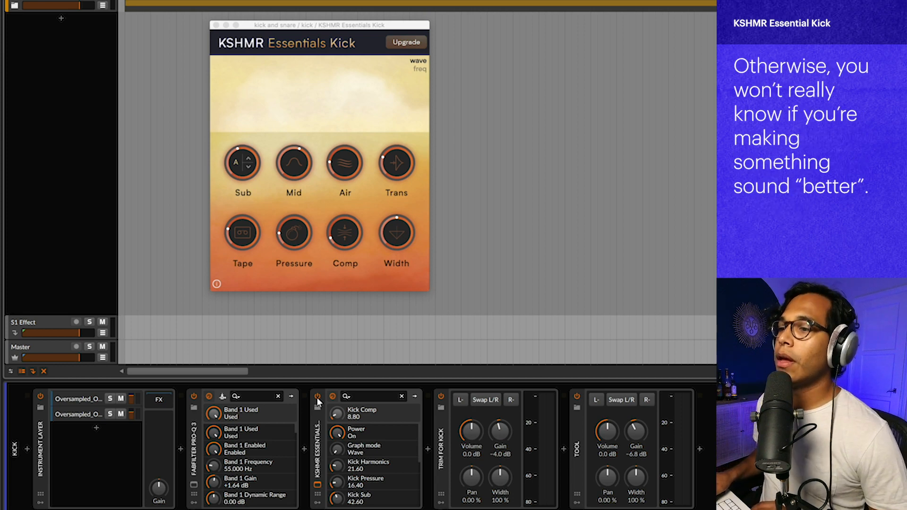
left_click(317, 398)
left_click(441, 396)
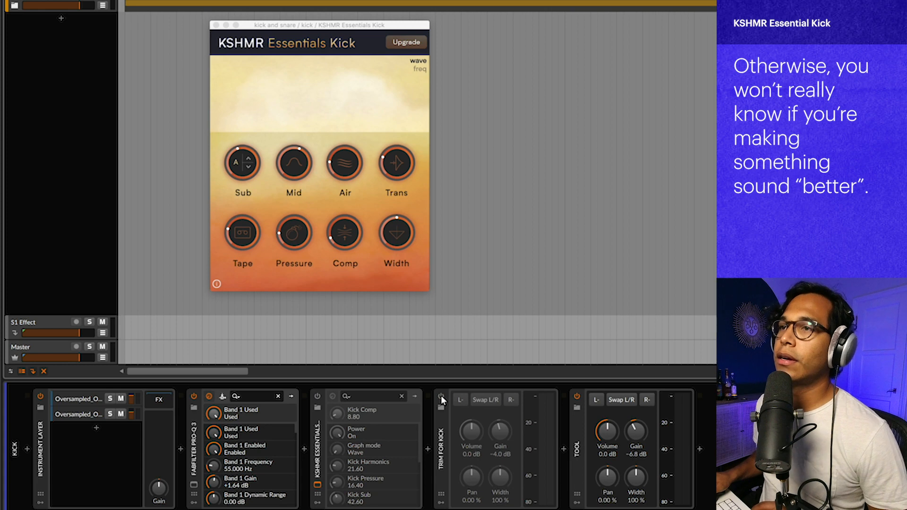
key("space")
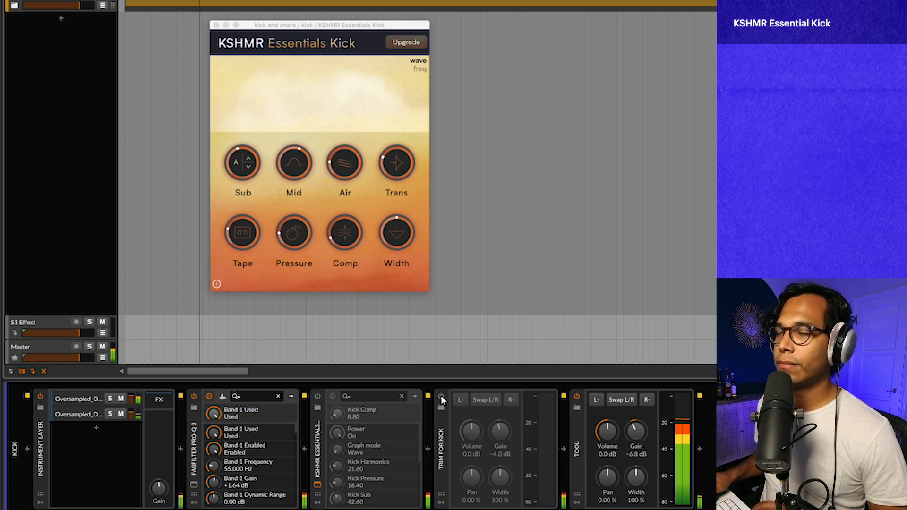
left_click(441, 396)
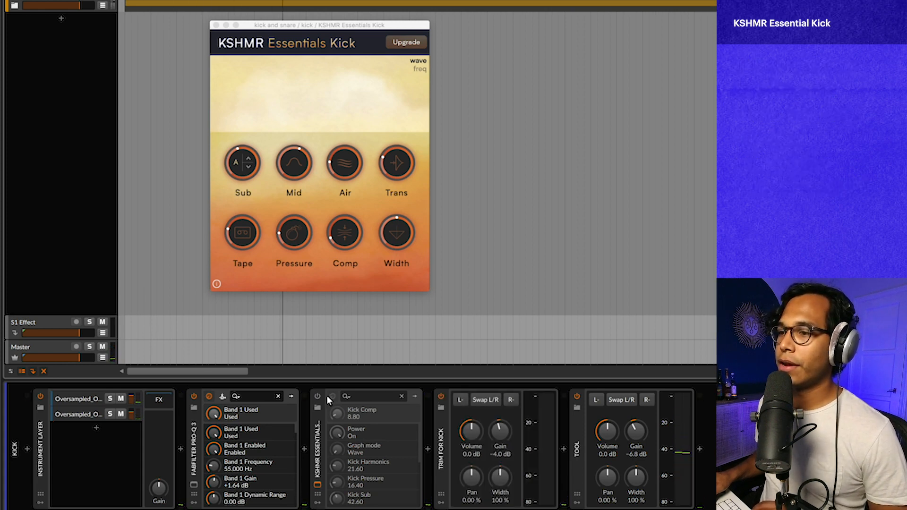
left_click(317, 396)
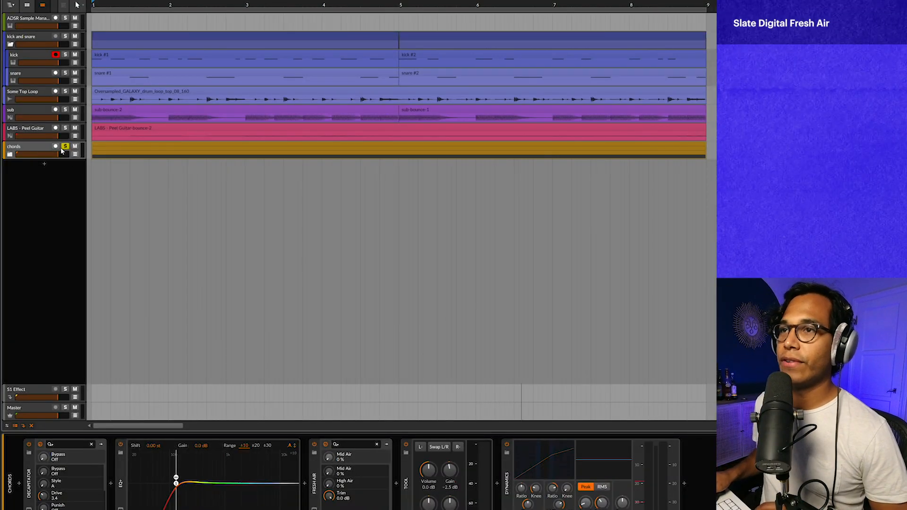
Play back the soloed chords group and unfold it to show its LABS synth pad tracks
key("space")
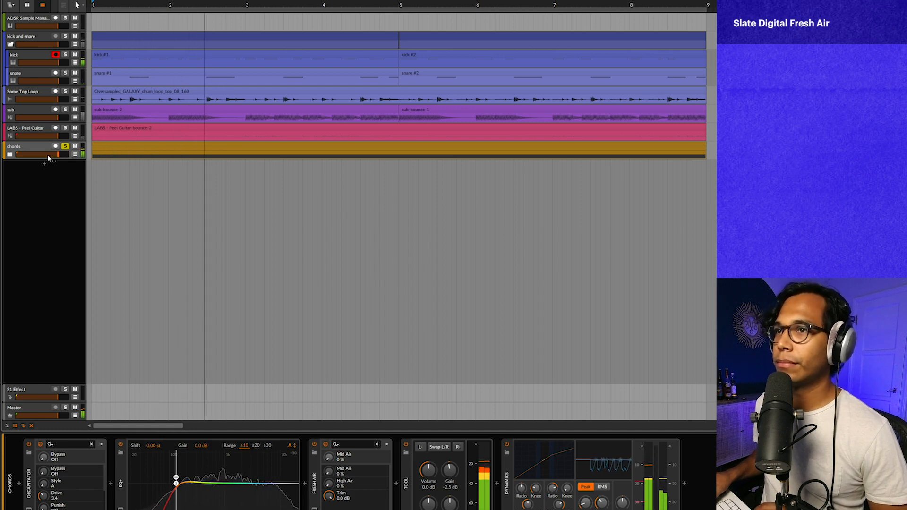
left_click(10, 155)
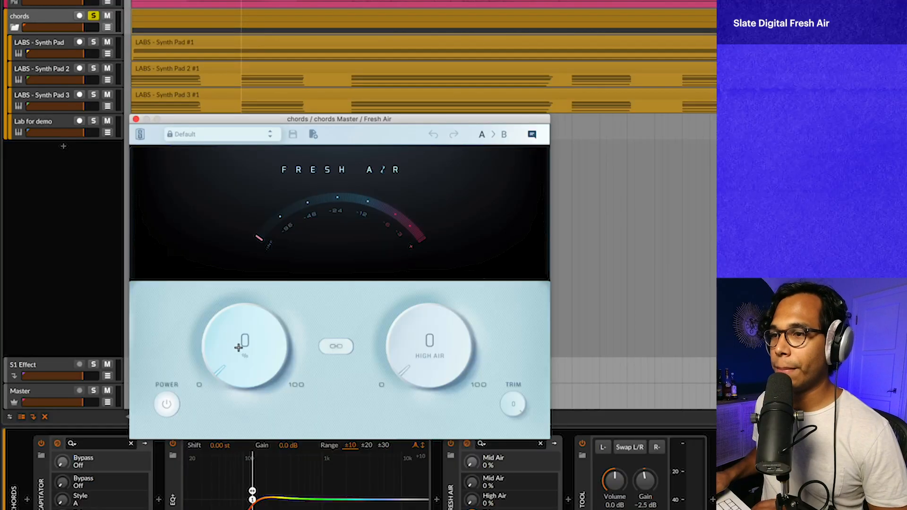
key("space")
Set Fresh Air's Mid Air to 26 and High Air to 17 on the chords, link the two controls and raise them to 34 and 25
left_click_drag(238, 348, 235, 292)
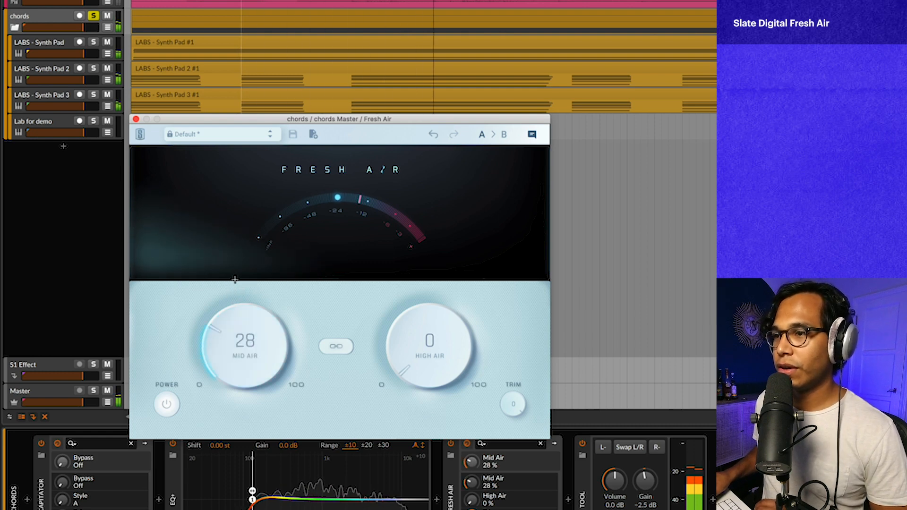
left_click_drag(426, 362, 424, 275)
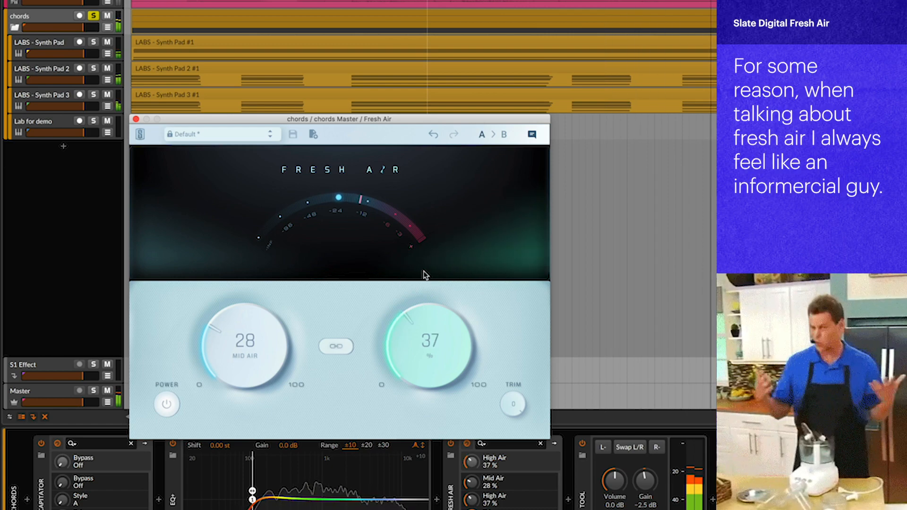
left_click_drag(420, 306, 421, 326)
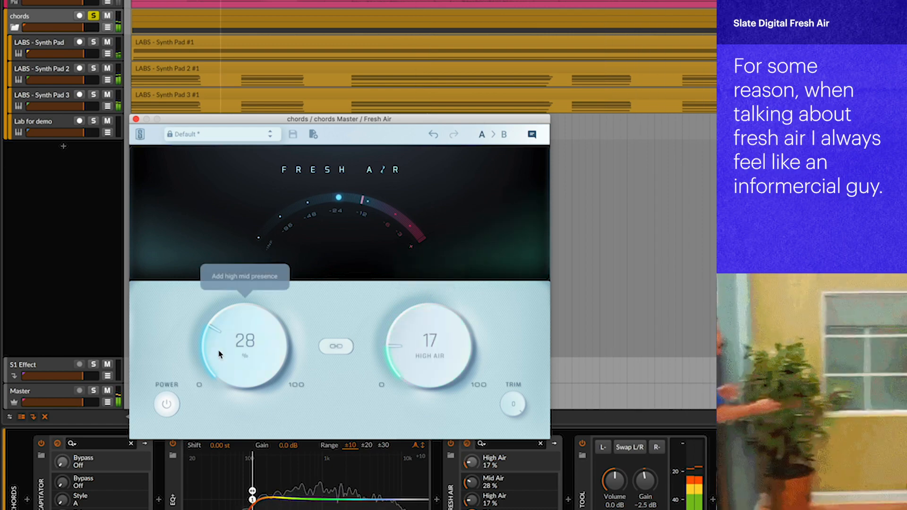
left_click_drag(235, 339, 235, 341)
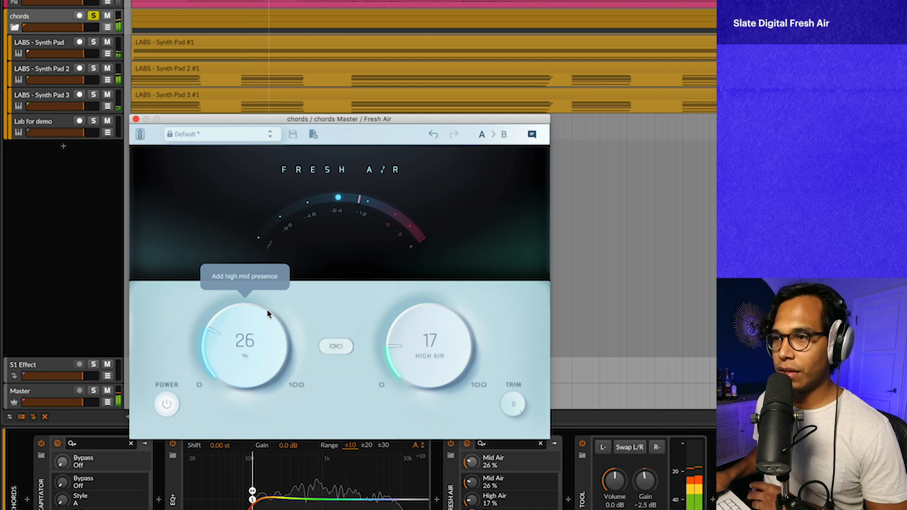
left_click_drag(424, 348, 424, 346)
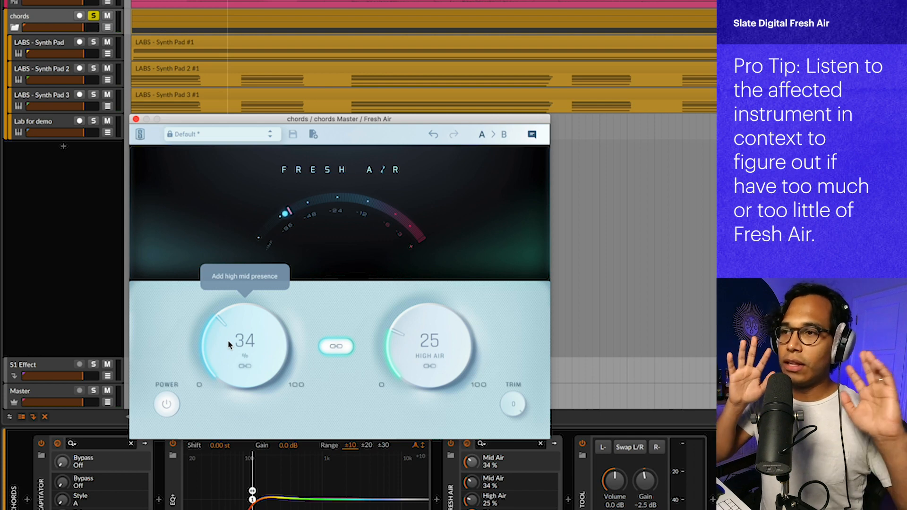
Compare the playing chords with Fresh Air's processing bypassed and active
left_click(175, 410)
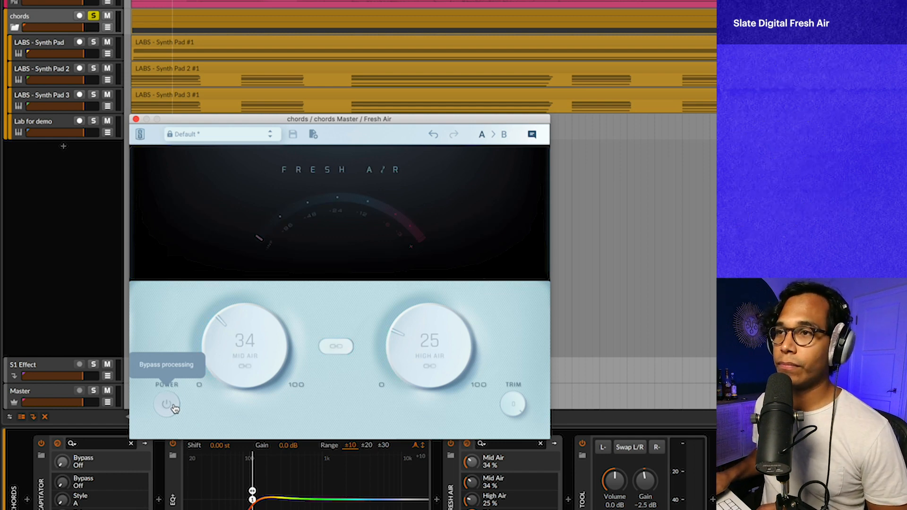
key("space")
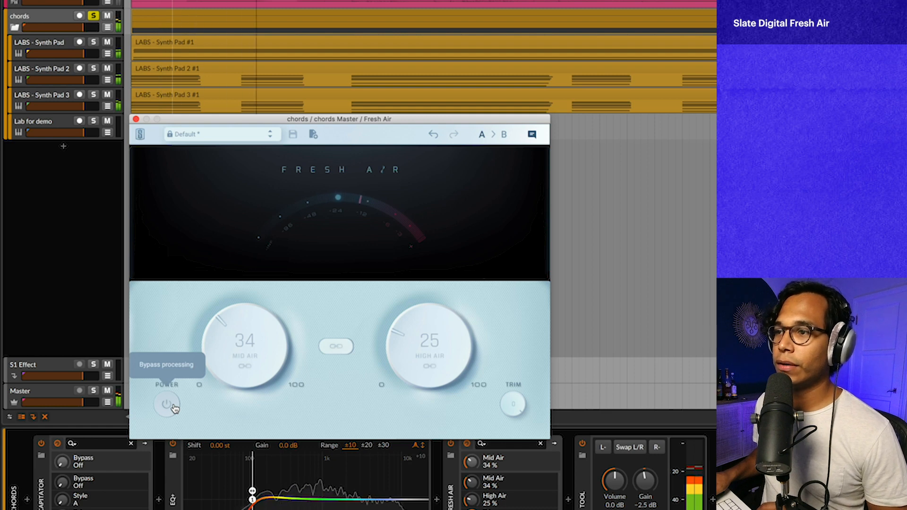
left_click(175, 409)
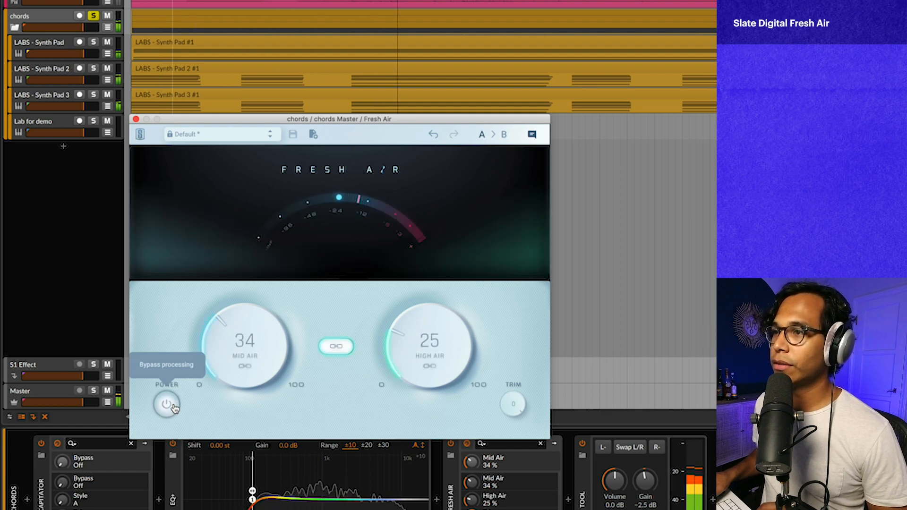
Lower the linked Mid Air to 18 and High Air to 10 with a bypass check, and unsolo the chords group
left_click_drag(222, 357, 222, 359)
left_click_drag(222, 375, 220, 380)
left_click(176, 410)
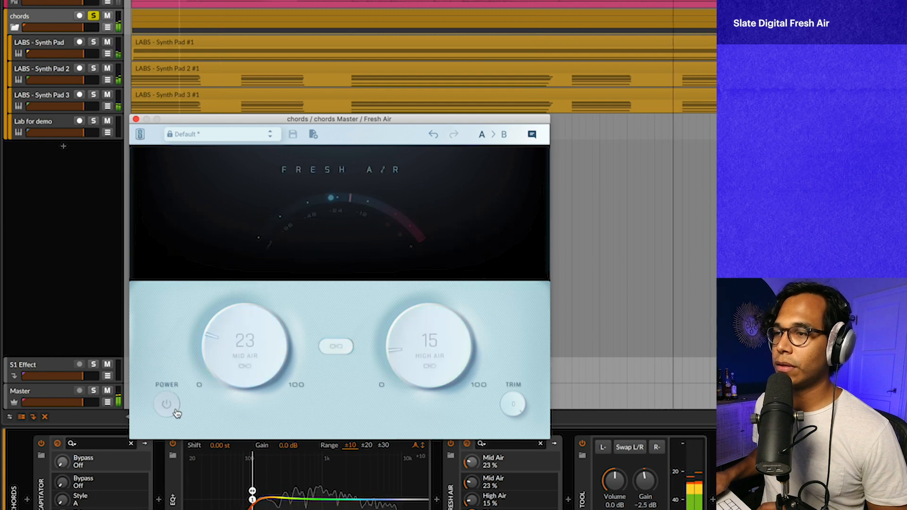
left_click(171, 409)
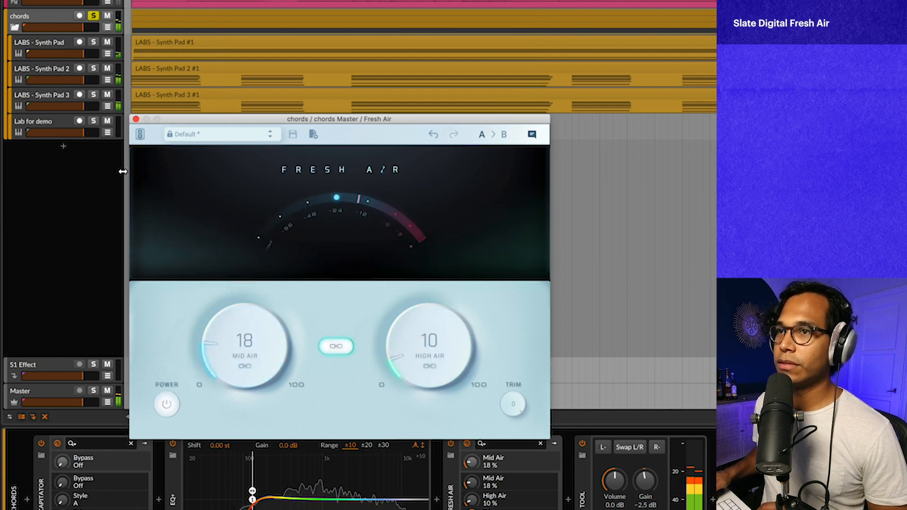
left_click(94, 19)
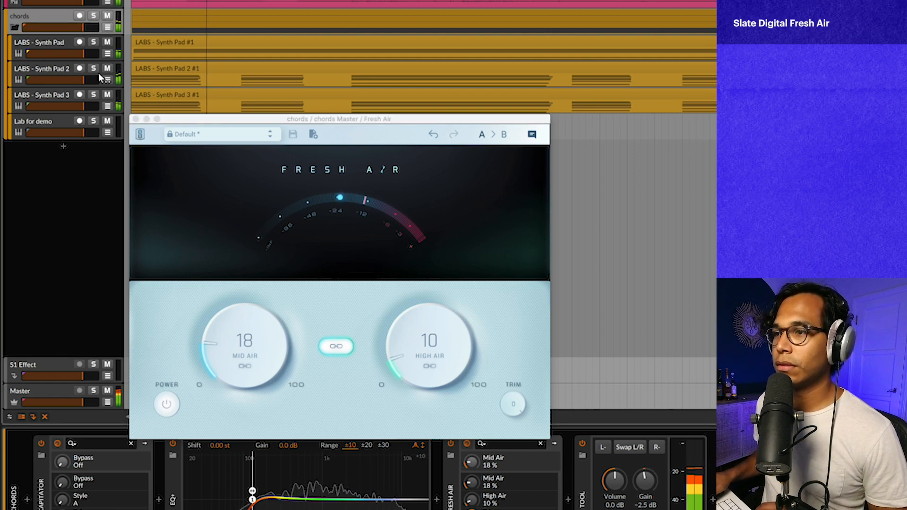
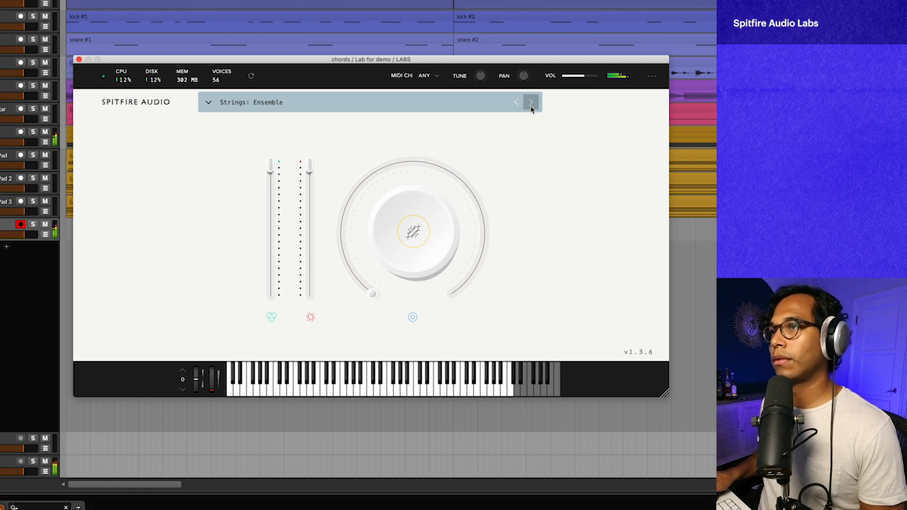
Advance LABS from the Strings: Ensemble preset, load Choir: Long from the vocal presets and close the plug-in window
left_click(531, 103)
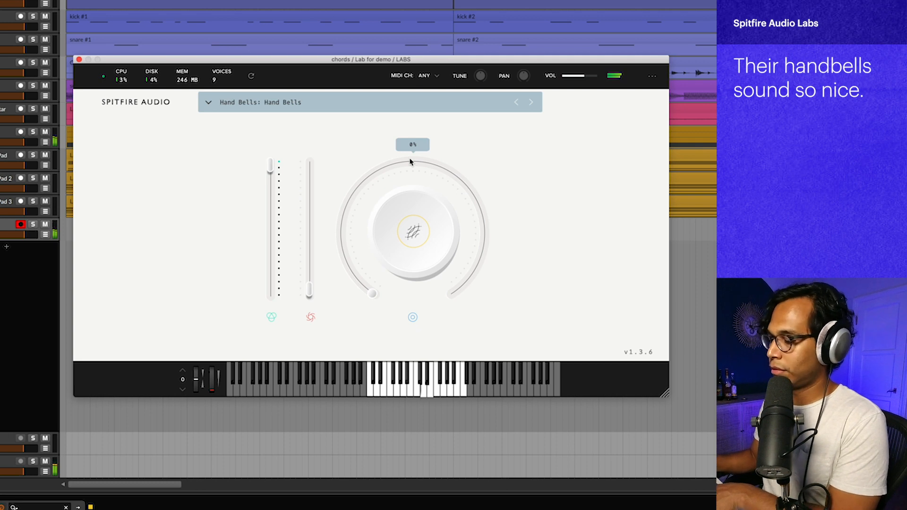
left_click(282, 105)
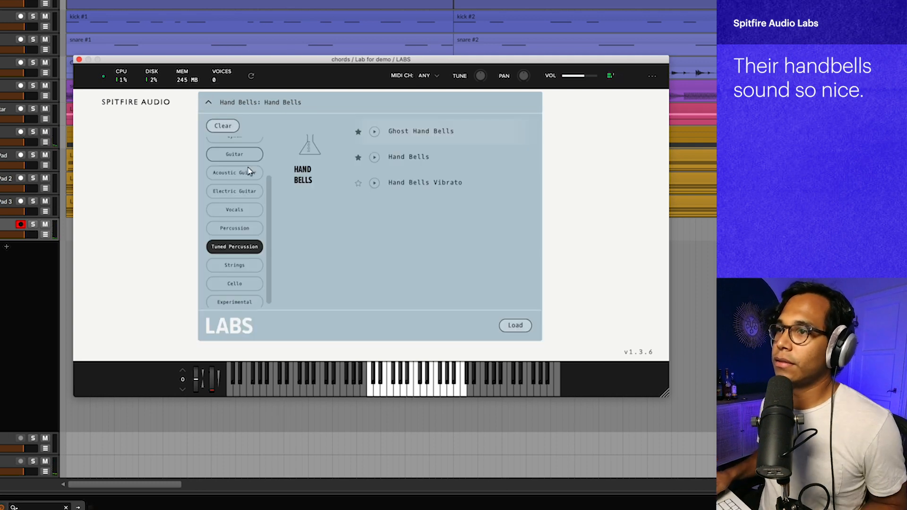
left_click(228, 266)
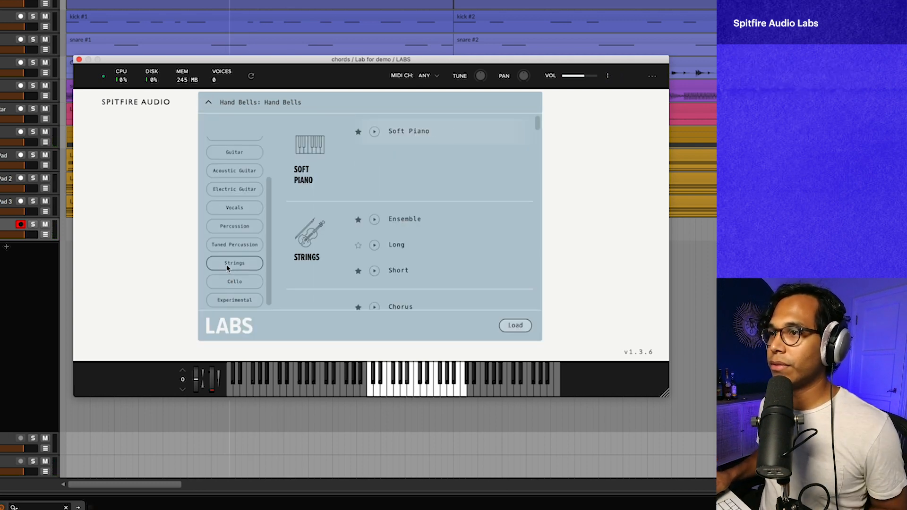
left_click(234, 207)
double_click(398, 135)
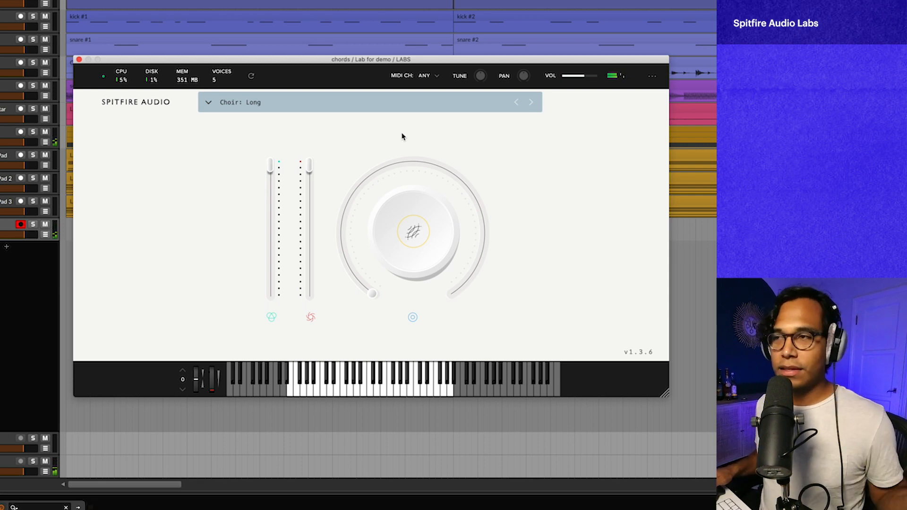
left_click(80, 59)
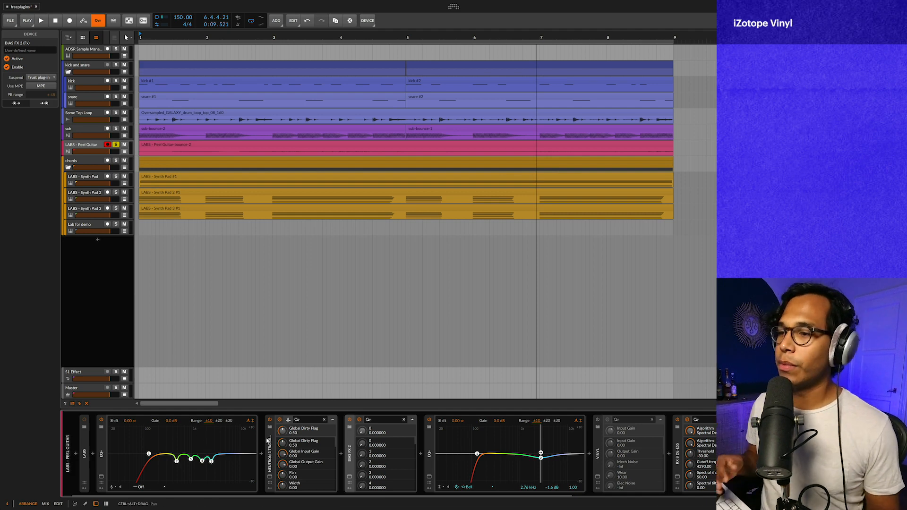
View the Neutron 3 Transient Shaper settings on the LABS - Peel Guitar track and play back the soloed guitar
left_click(271, 477)
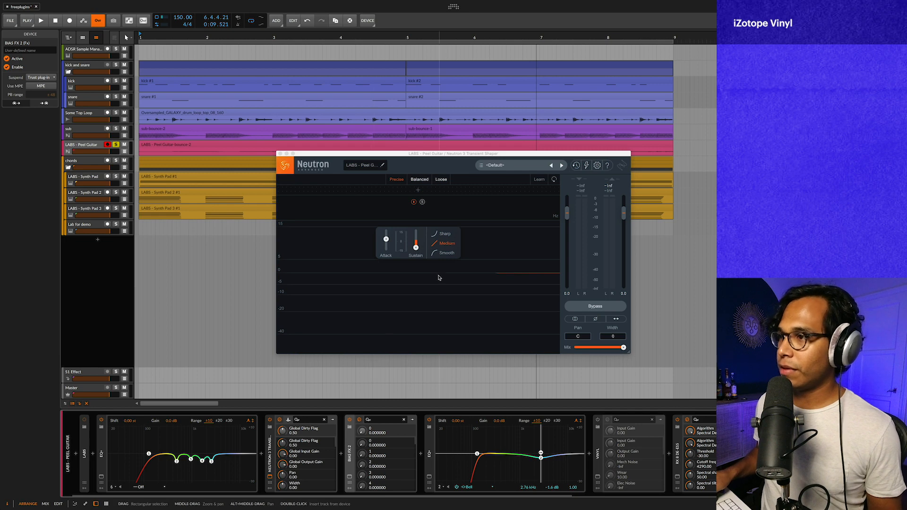
left_click(271, 477)
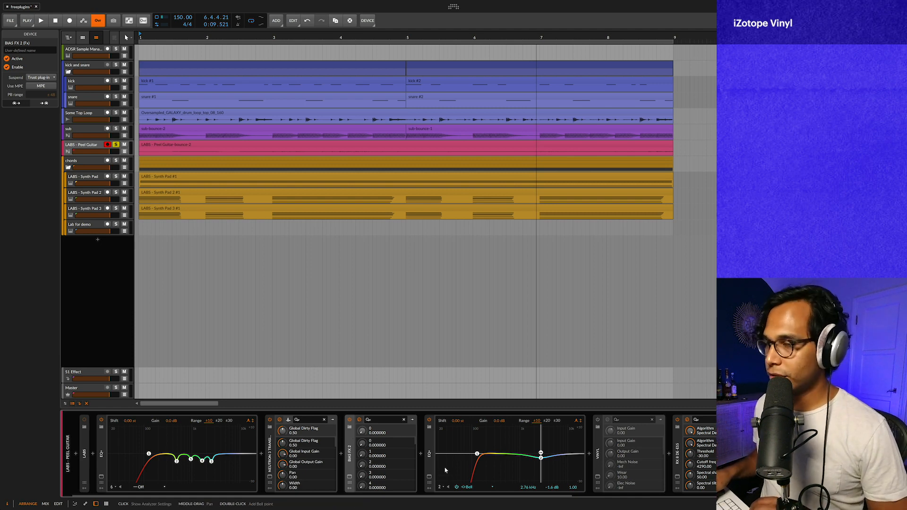
key("space")
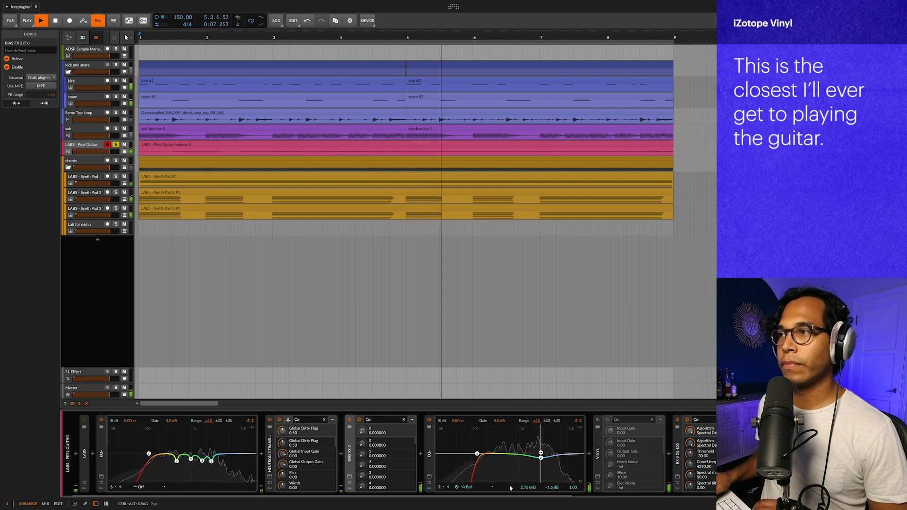
key("space")
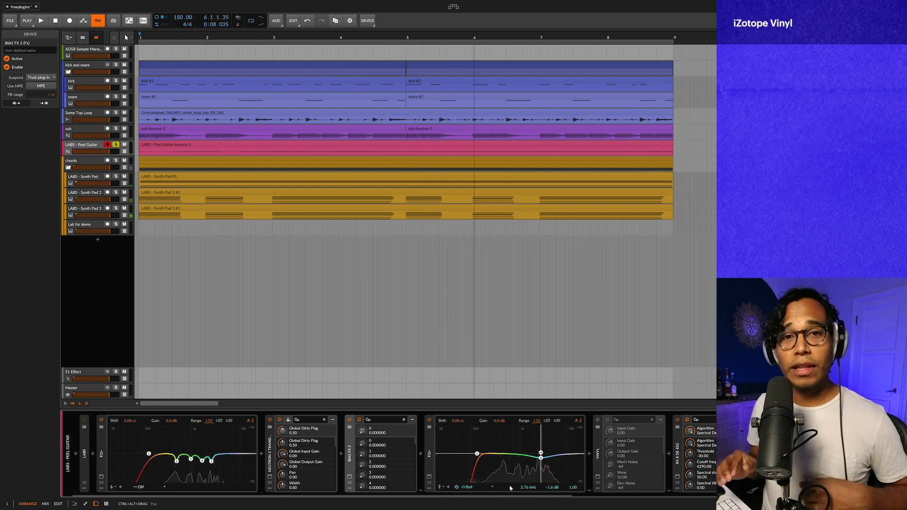
Enable Vinyl on the LABS - Peel Guitar track, open its window and raise Wear to 21 %
left_click(598, 421)
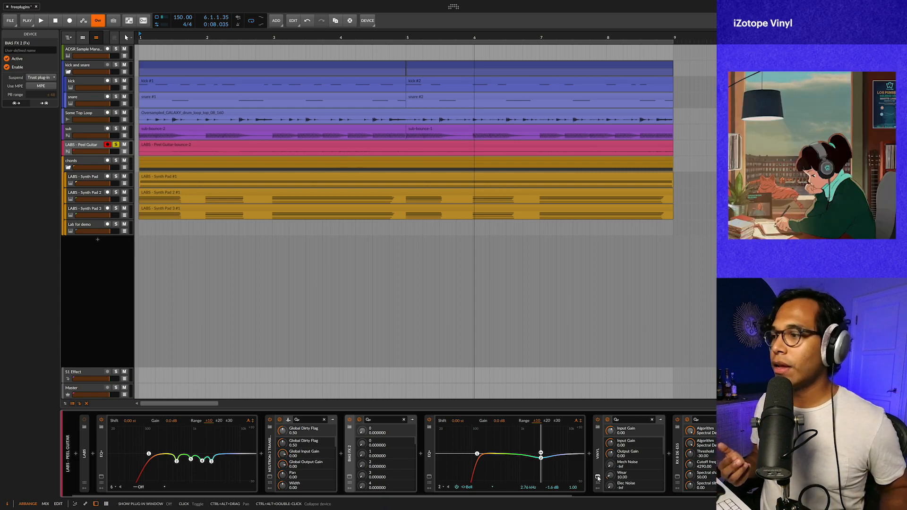
left_click(598, 479)
left_click_drag(405, 193, 249, 164)
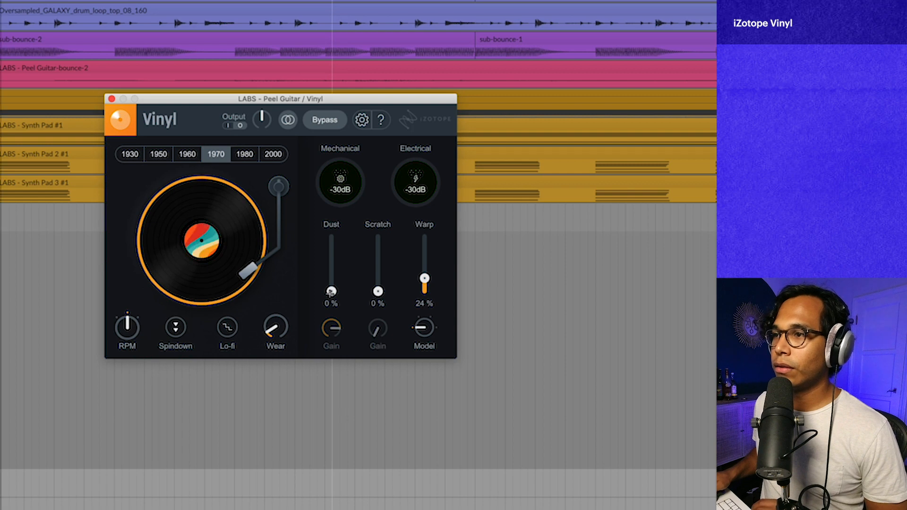
mouse_move(279, 319)
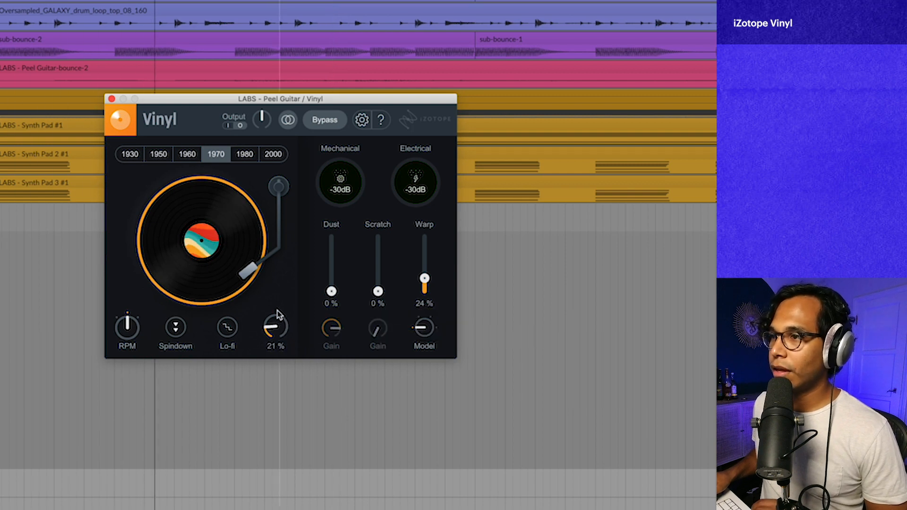
Set Vinyl's Warp to 50 %, audition the 1960, 1950 and 1980 decades before choosing 2000, and raise Wear to 28 %
left_click_drag(425, 279, 425, 263)
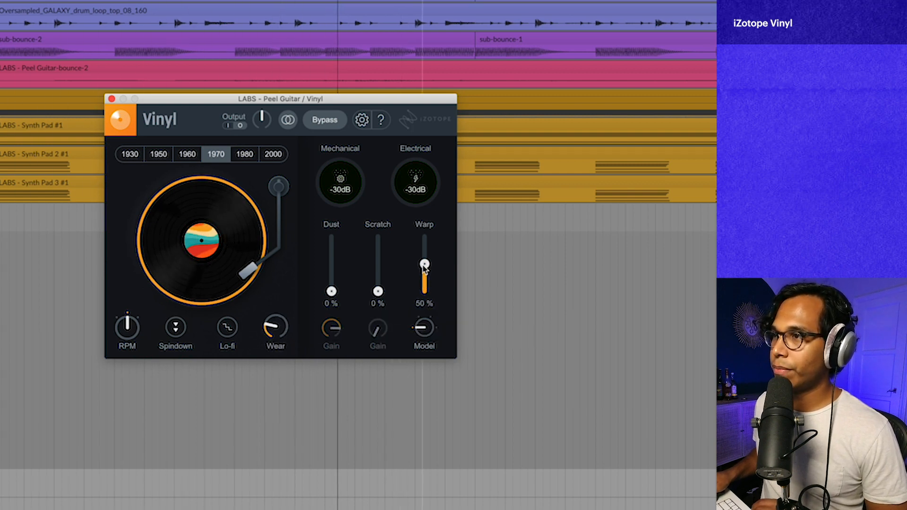
left_click(189, 154)
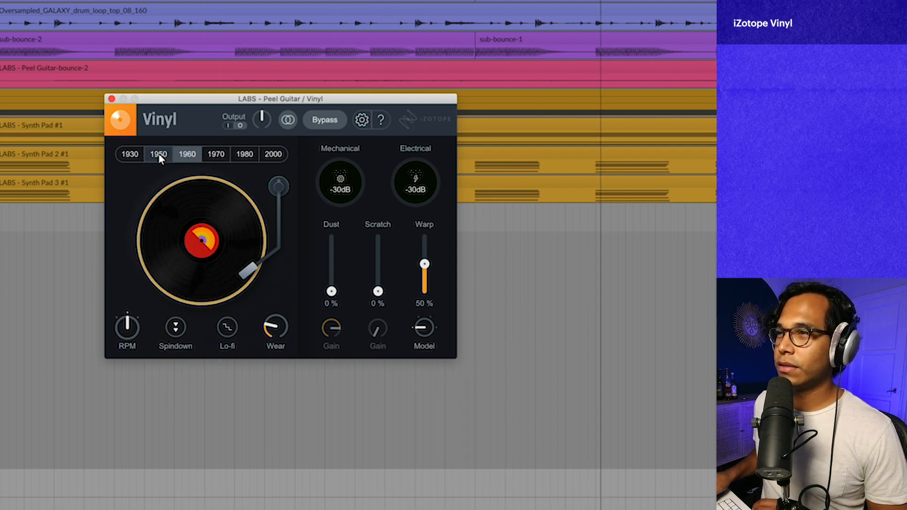
left_click(159, 154)
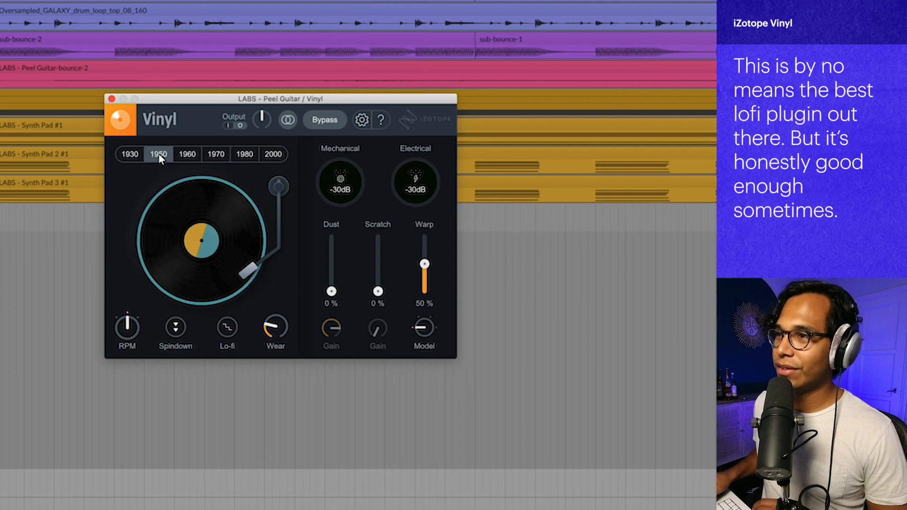
left_click(244, 154)
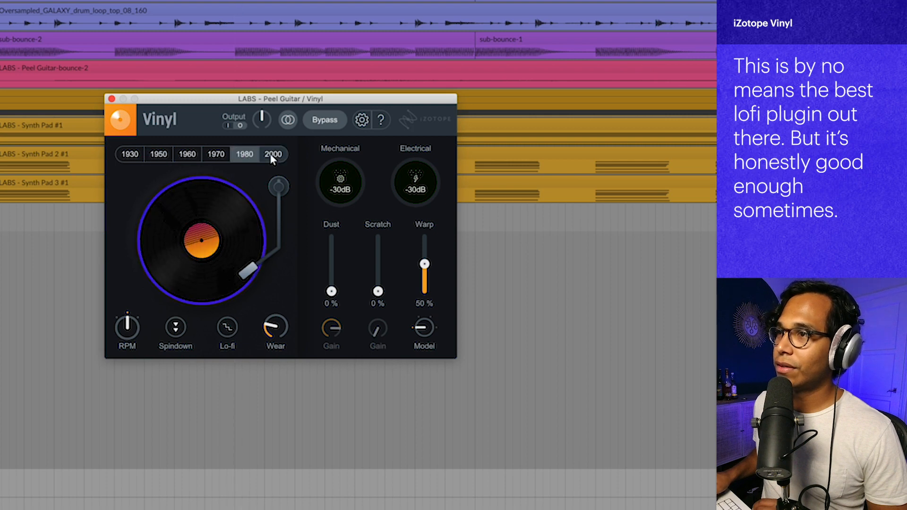
left_click(274, 154)
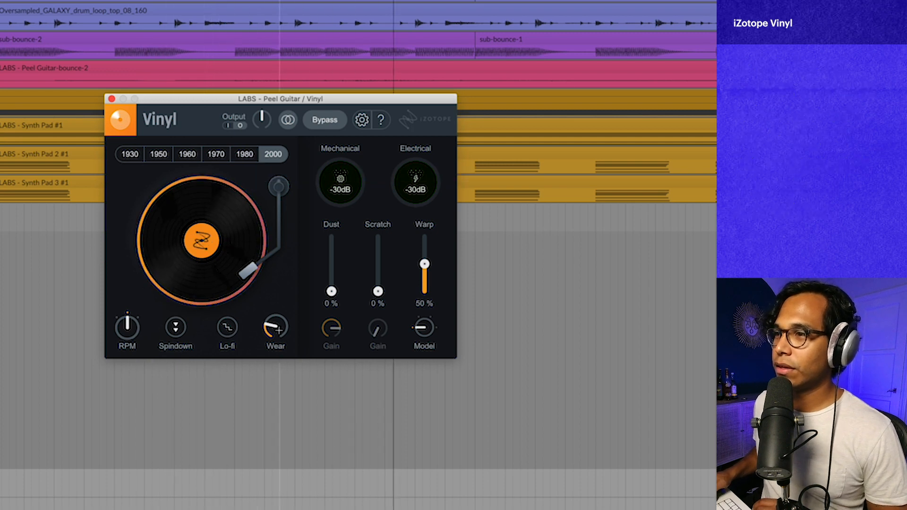
mouse_move(273, 324)
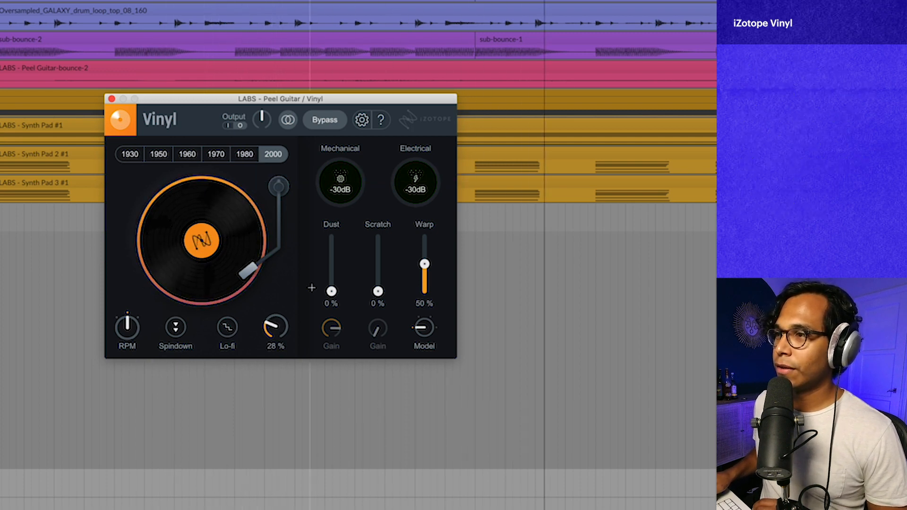
Try Vinyl's Dust at 100 %, return it to 0 % and keep the decade at 2000
mouse_move(379, 291)
left_mouse_down()
mouse_move(386, 272)
mouse_move(378, 291)
left_mouse_up()
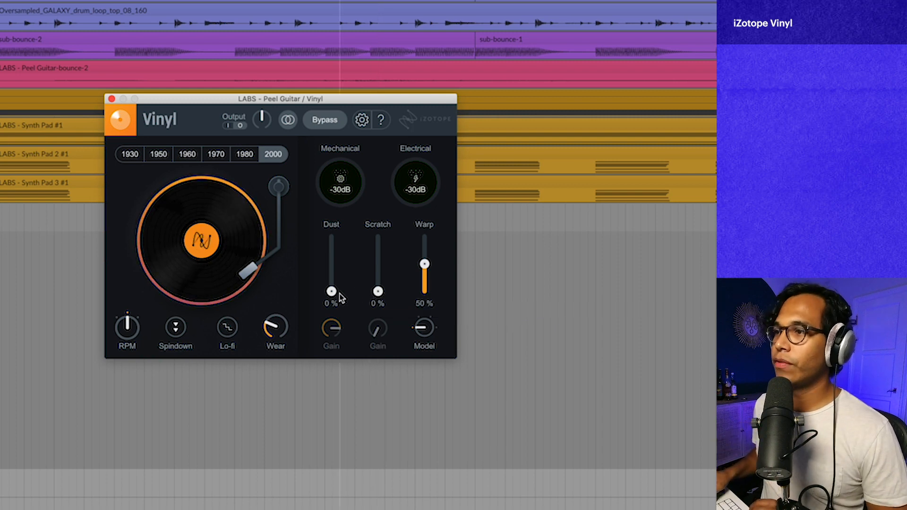
left_click_drag(331, 291, 338, 222)
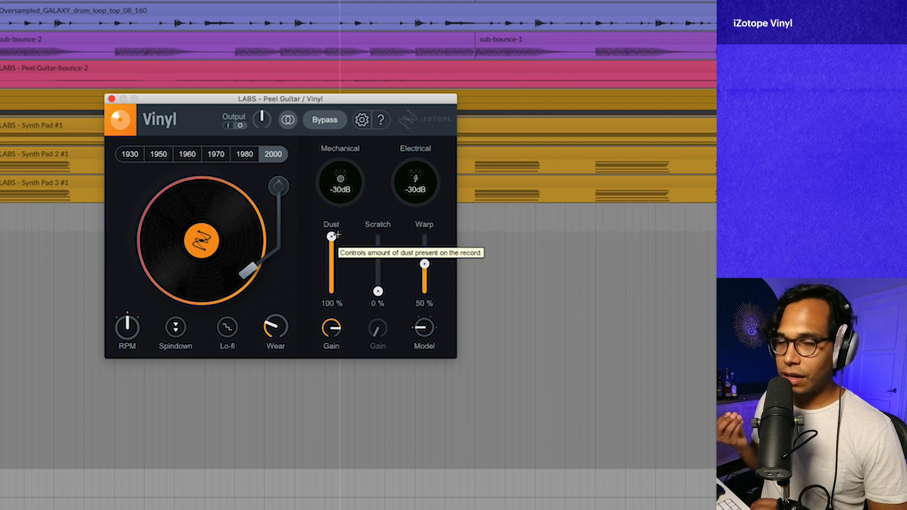
left_click_drag(332, 236, 332, 308)
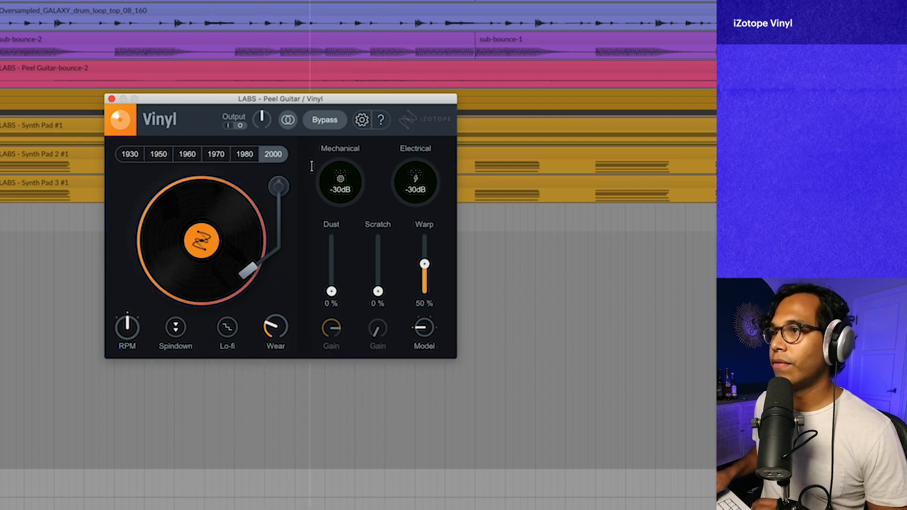
left_click(258, 154)
left_click(268, 154)
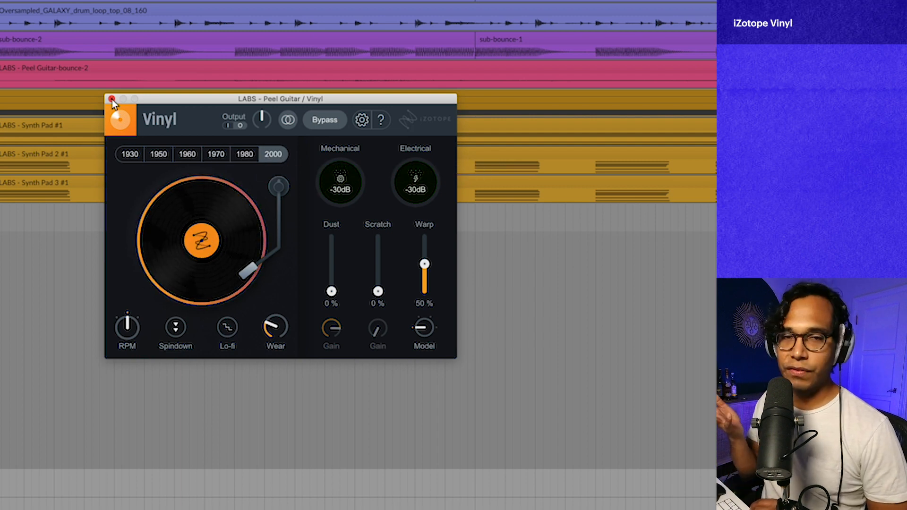
Compare the guitar with Vinyl bypassed and active during playback, and close the plug-in window
left_click(331, 123)
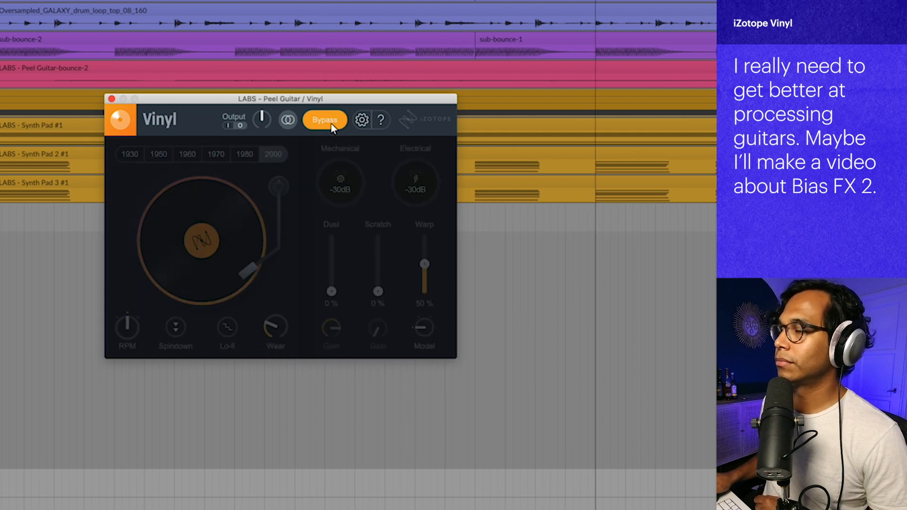
left_click(332, 124)
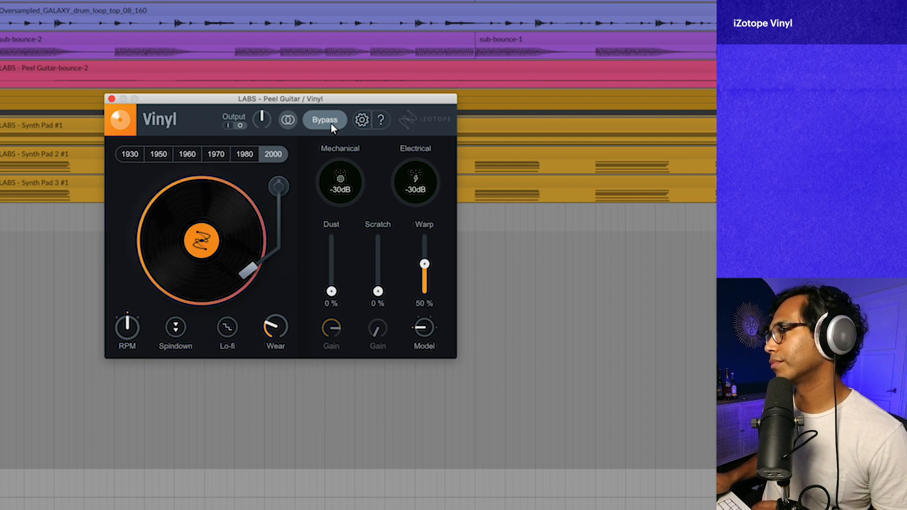
left_click(112, 100)
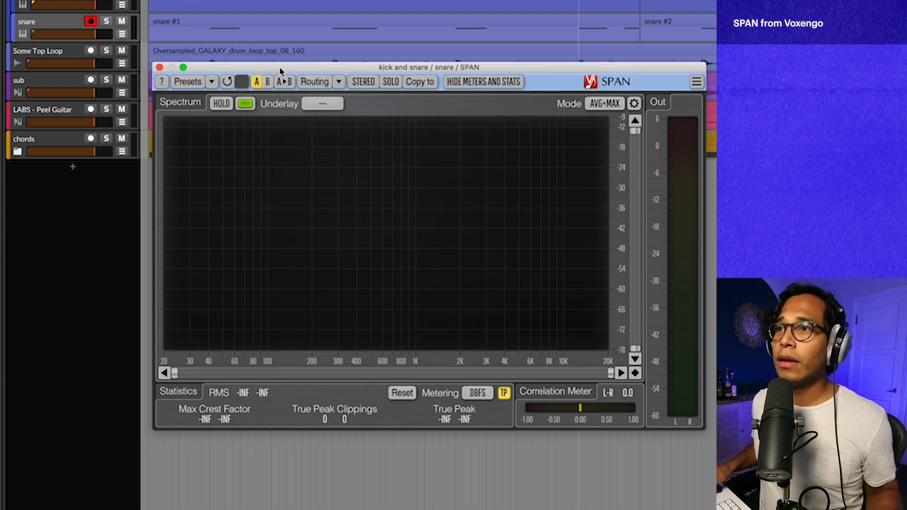
Play the snare track through SPAN with its first instrument layer soloed, and examine the spectrum's peak while trying the Sampler's Pitch
left_click(62, 25)
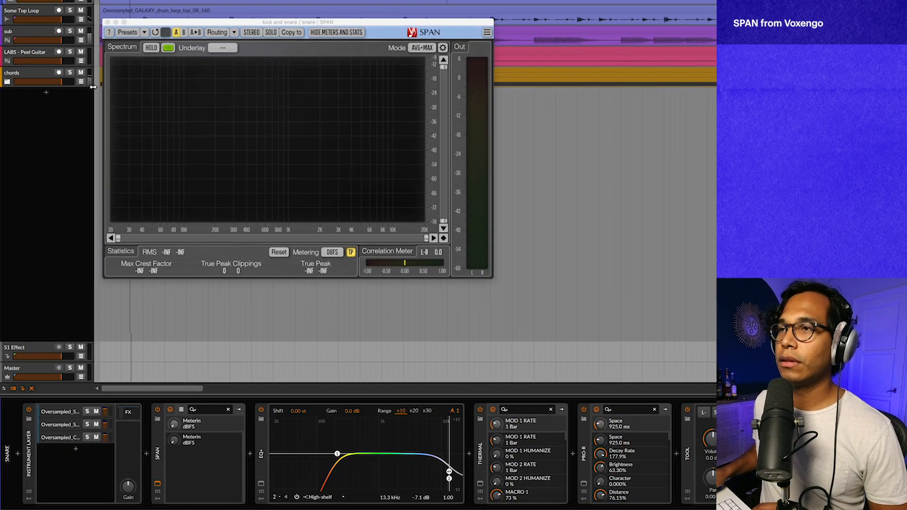
key("space")
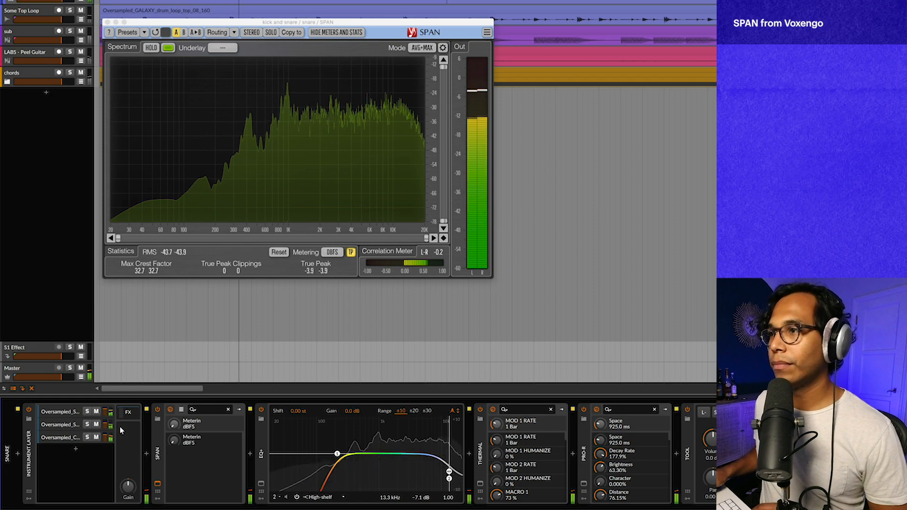
left_click(65, 416)
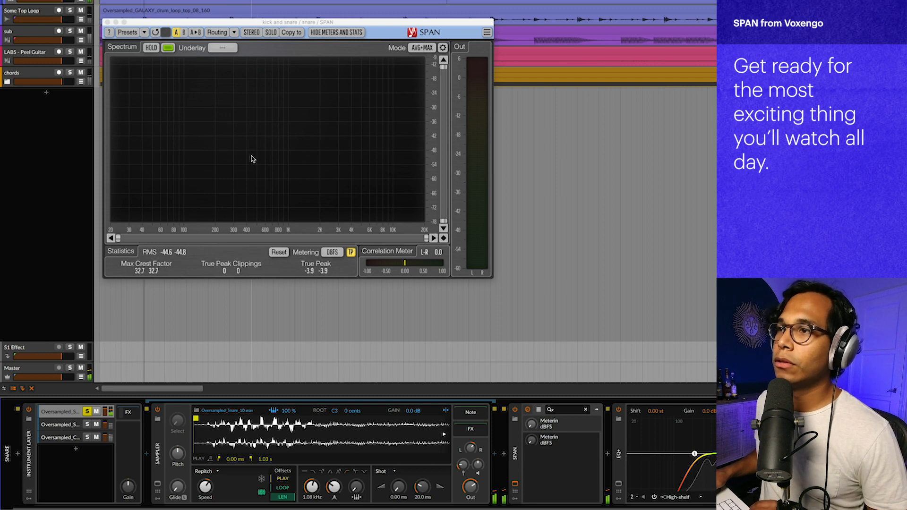
key("space")
left_click(280, 111)
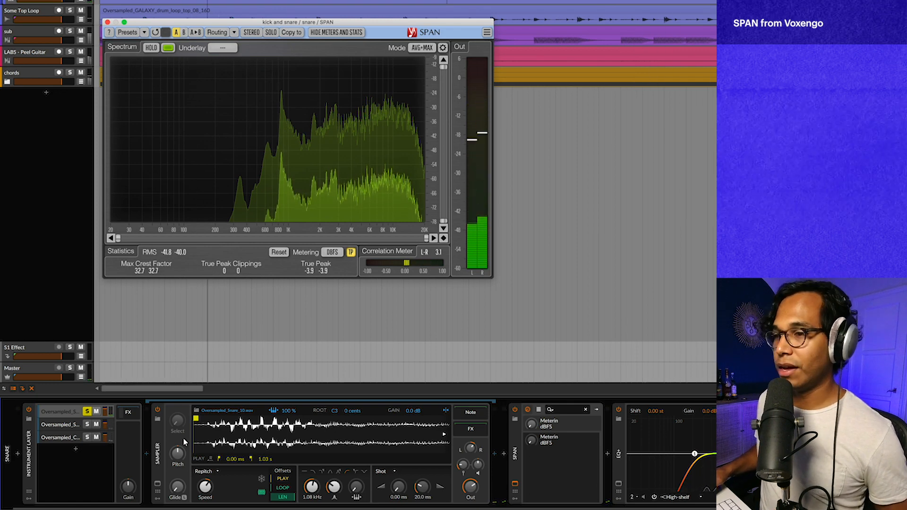
left_click_drag(178, 461, 178, 454)
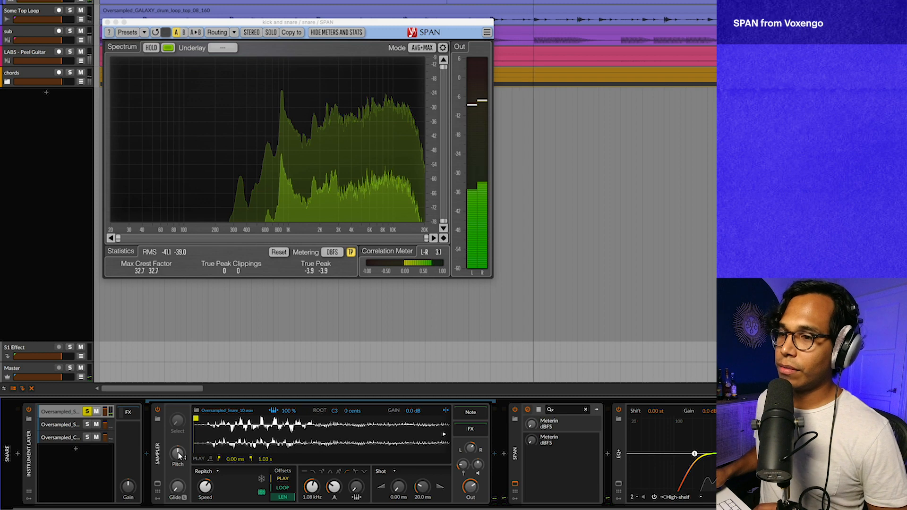
left_click(257, 171)
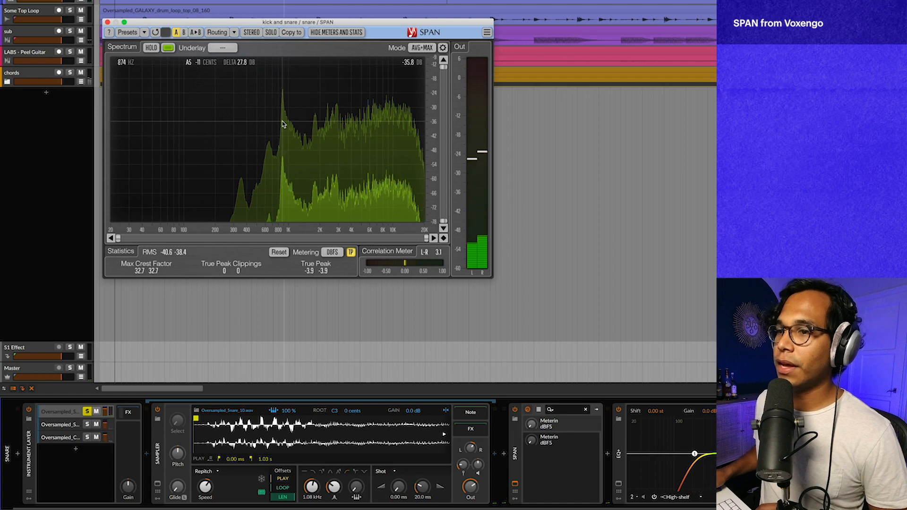
Solo the second and third snare layers in turn, examine each one's peak frequency in SPAN, and close SPAN
left_click(87, 426)
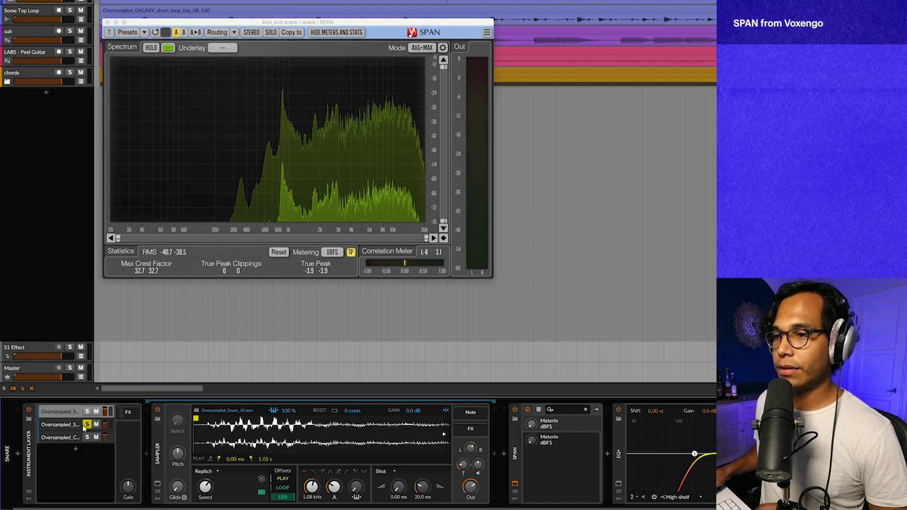
left_click(72, 427)
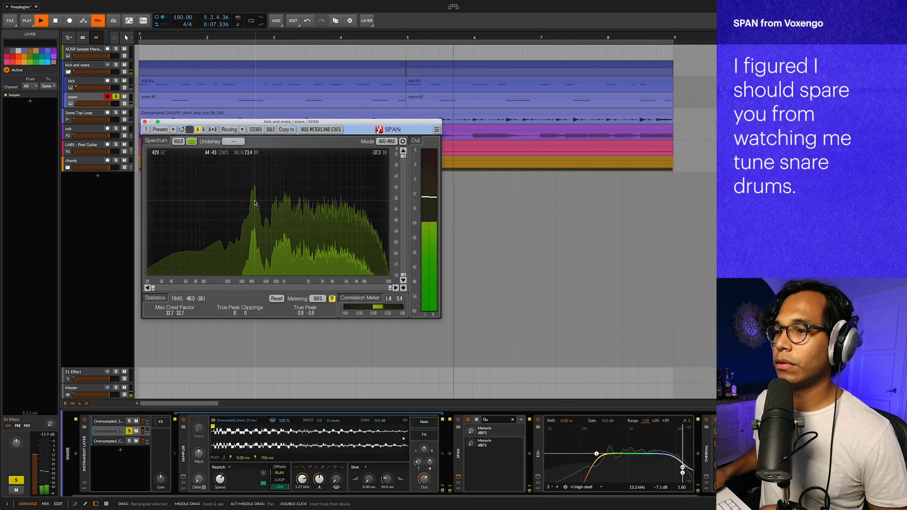
left_click(129, 440)
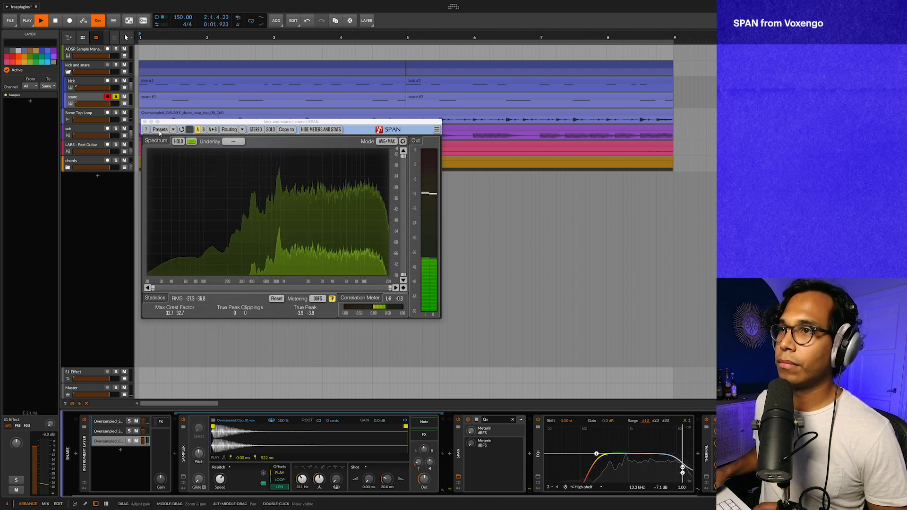
left_click(144, 122)
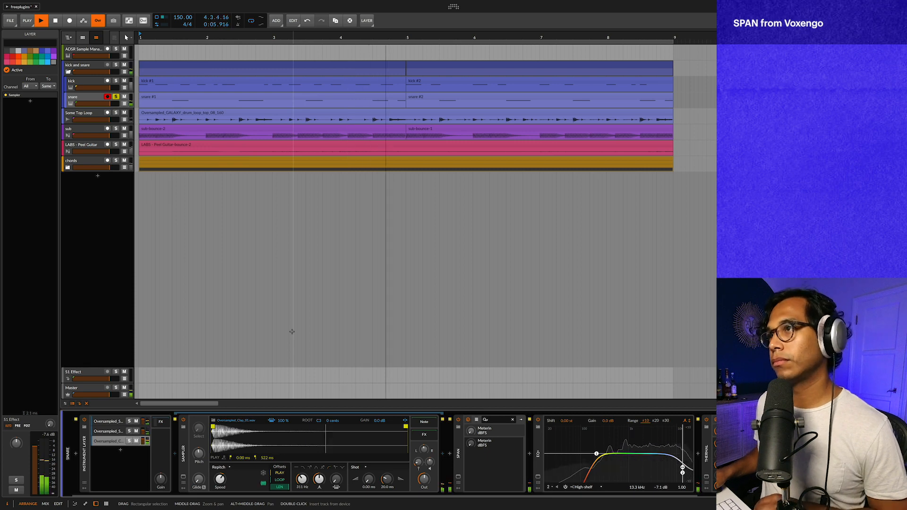
Play back the finished loop with all tracks and stop playback
key("space")
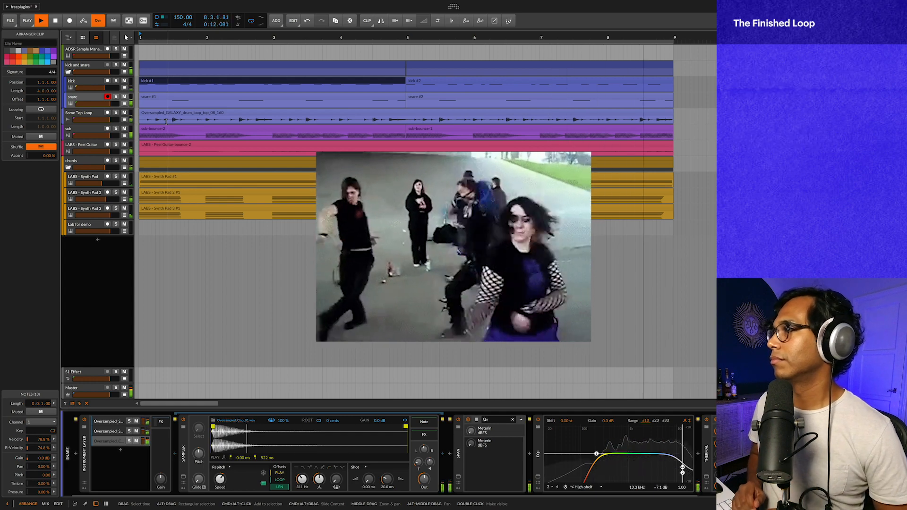
key("space")
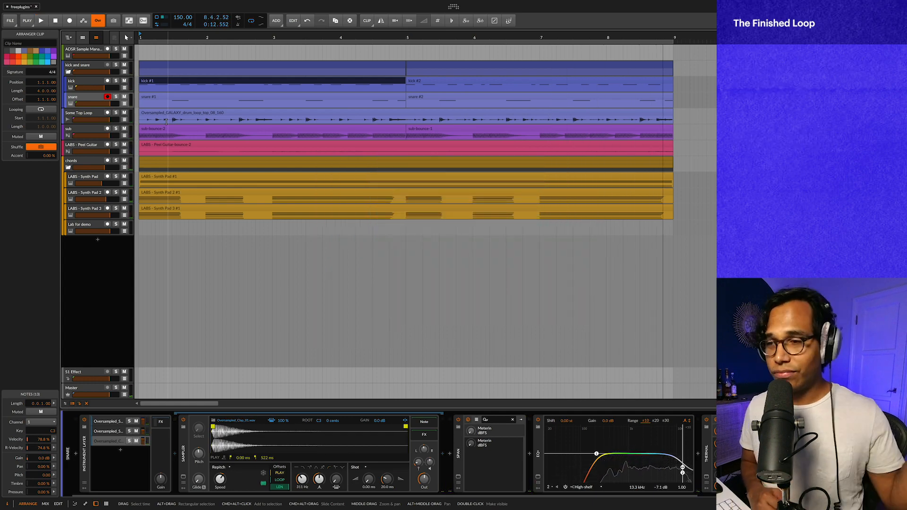